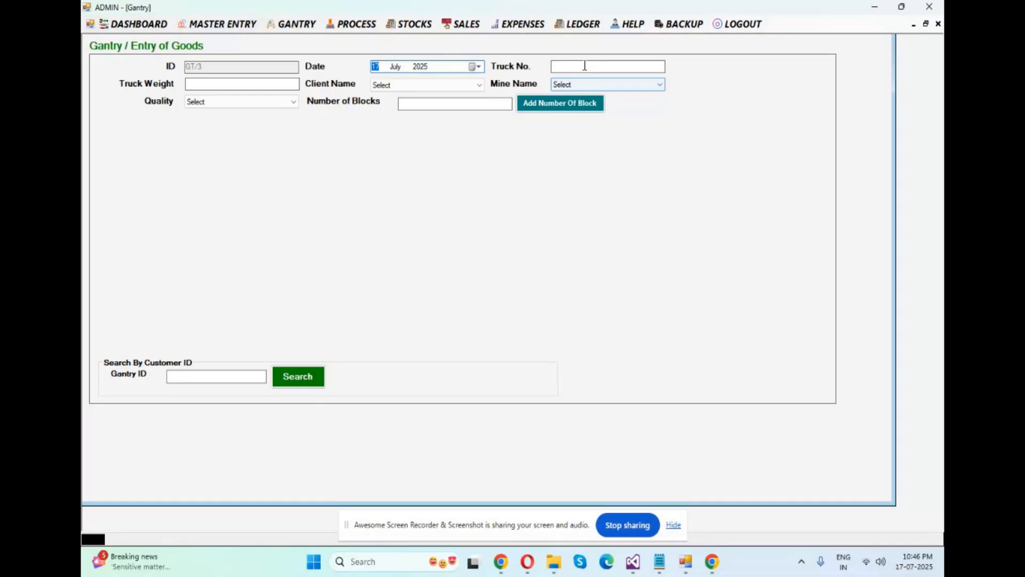
left_click(584, 66)
type("RJ55KK7845")
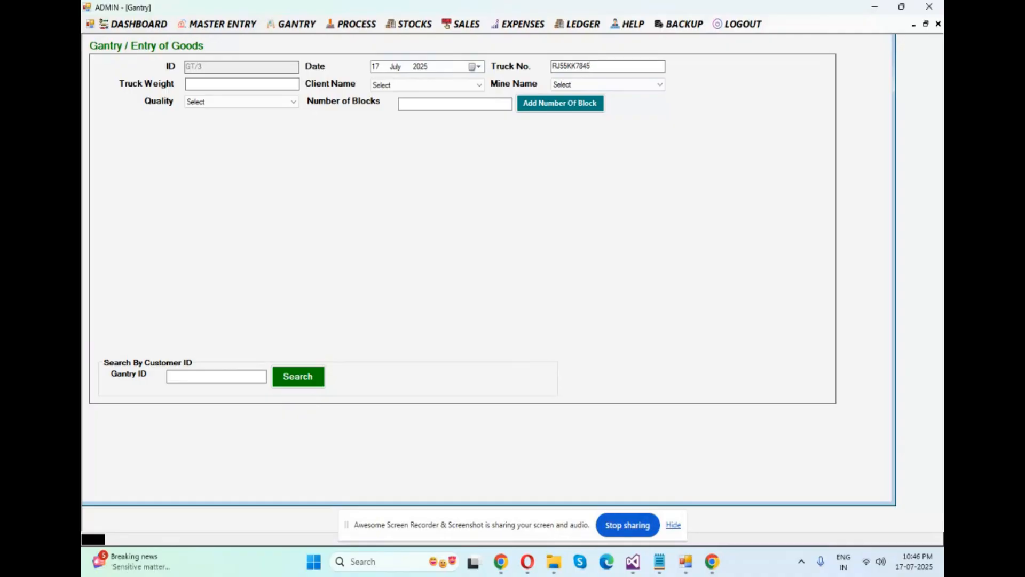
double_click(615, 64)
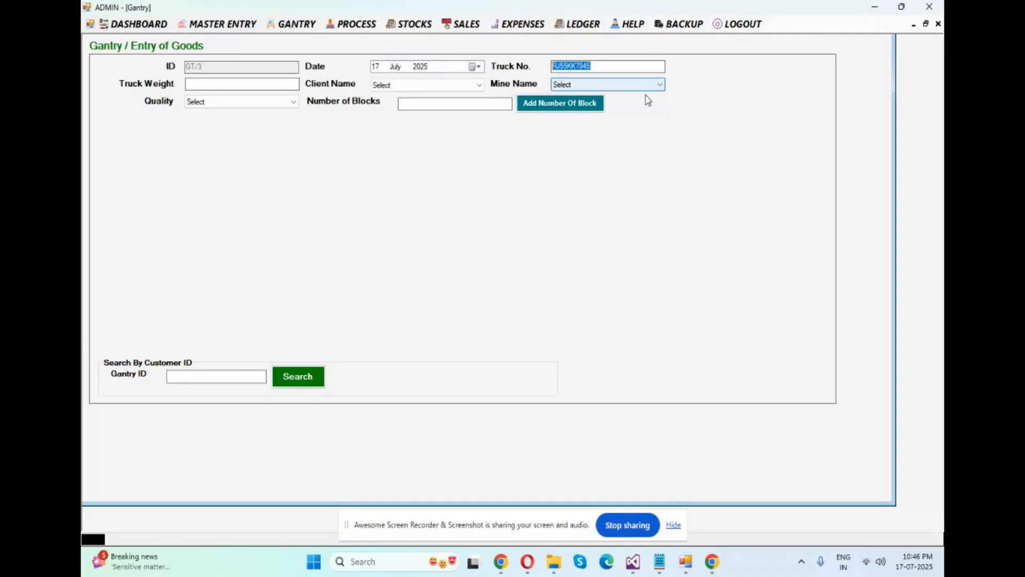
left_click(241, 82)
type("60")
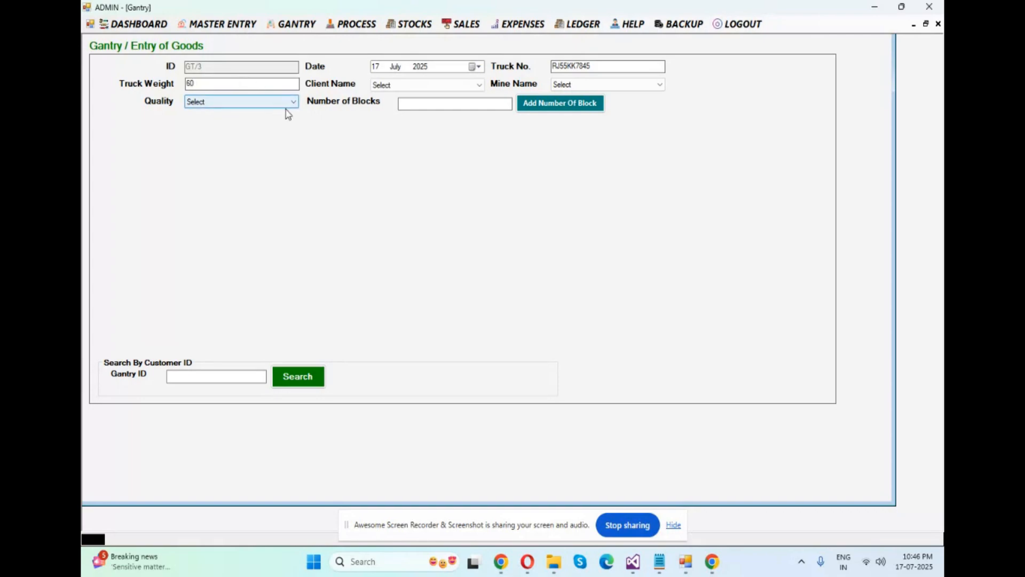
Select KKR Enterprise as the client for the goods entry
left_click(411, 85)
left_click(412, 87)
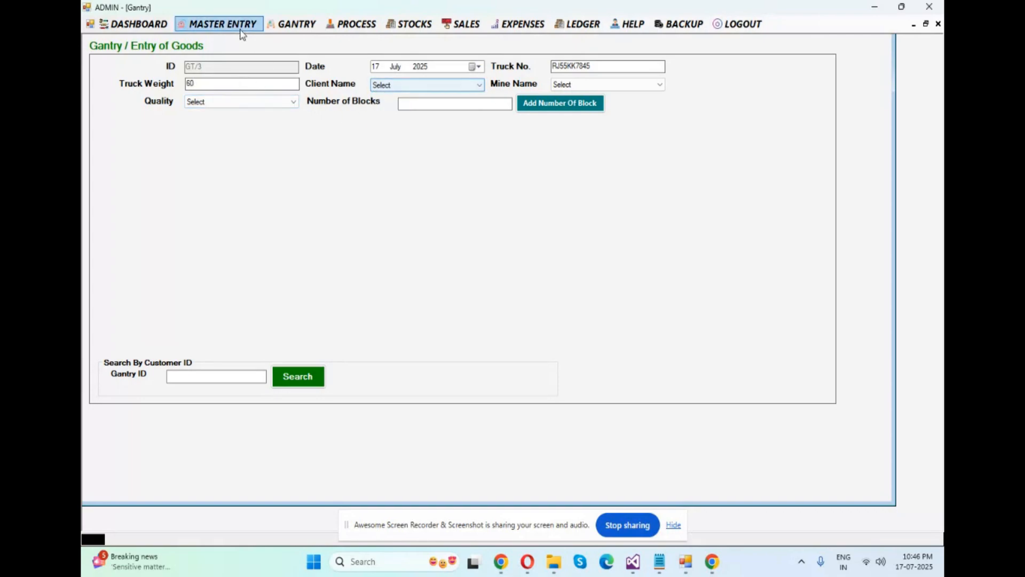
left_click(219, 24)
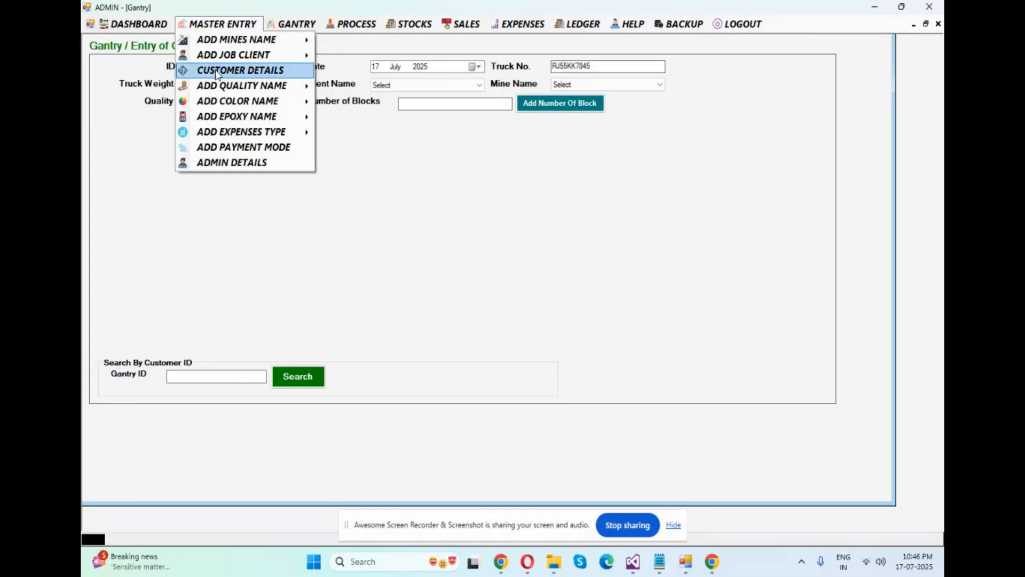
left_click(404, 87)
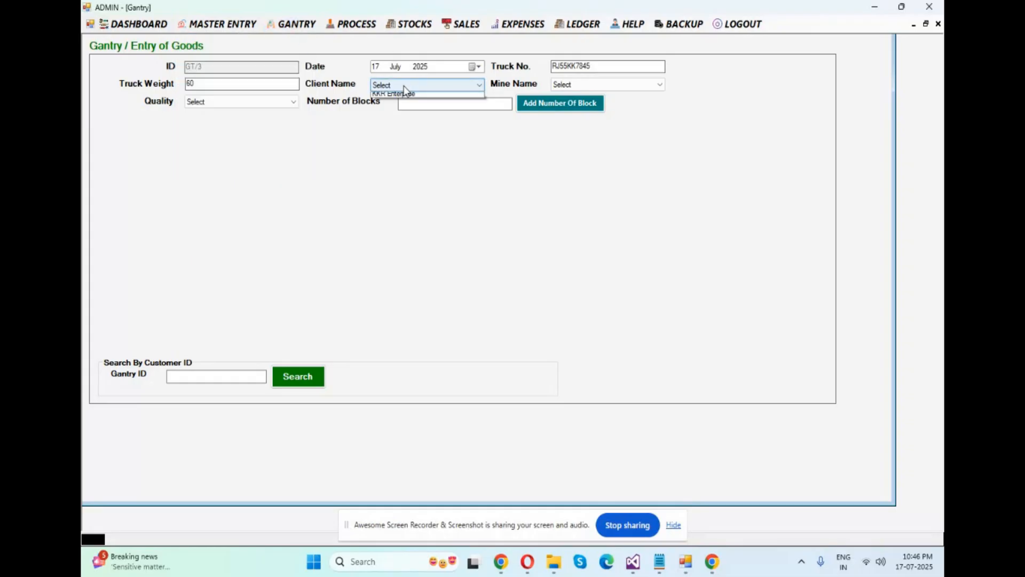
left_click(394, 119)
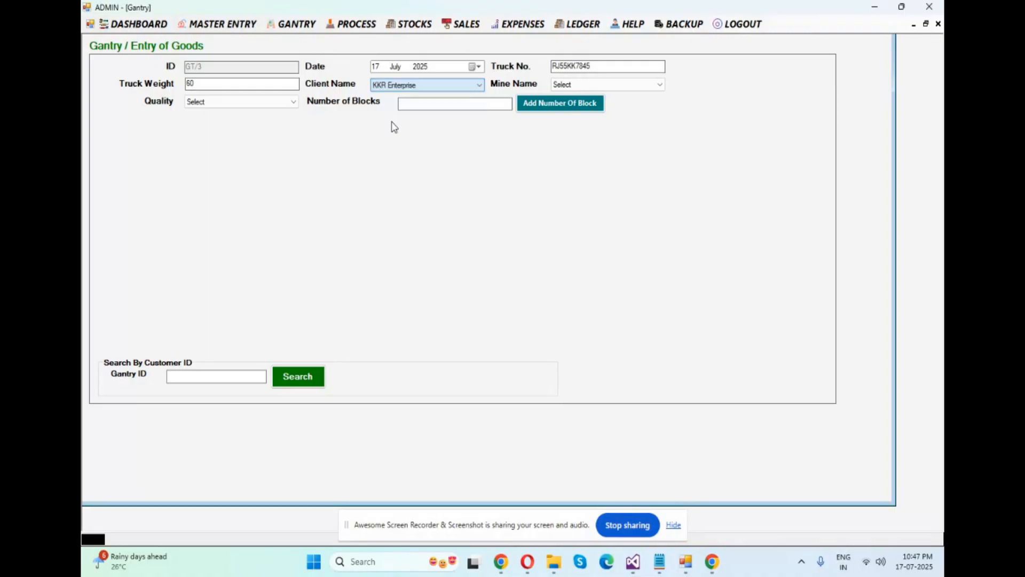
left_click(235, 24)
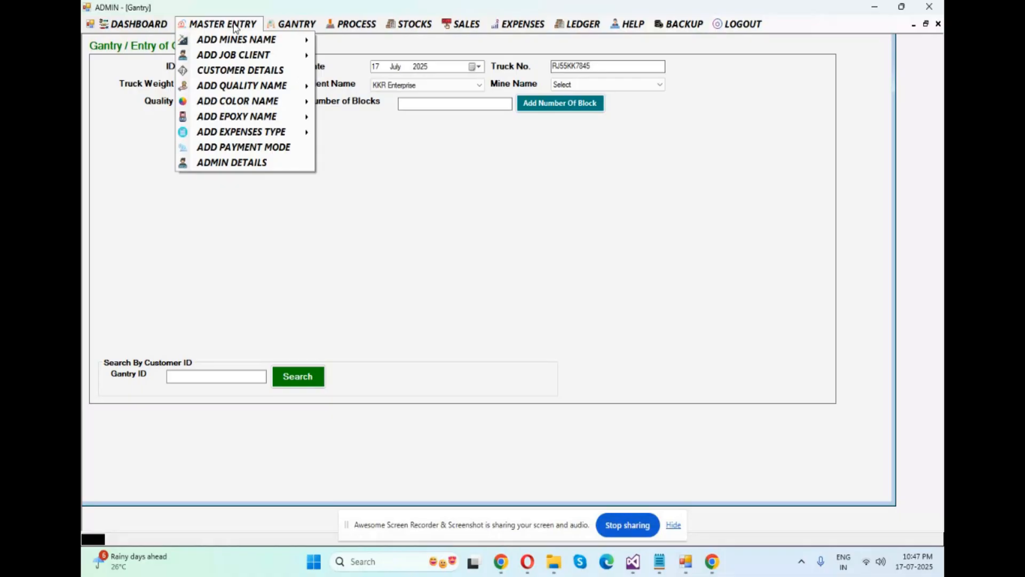
left_click(421, 168)
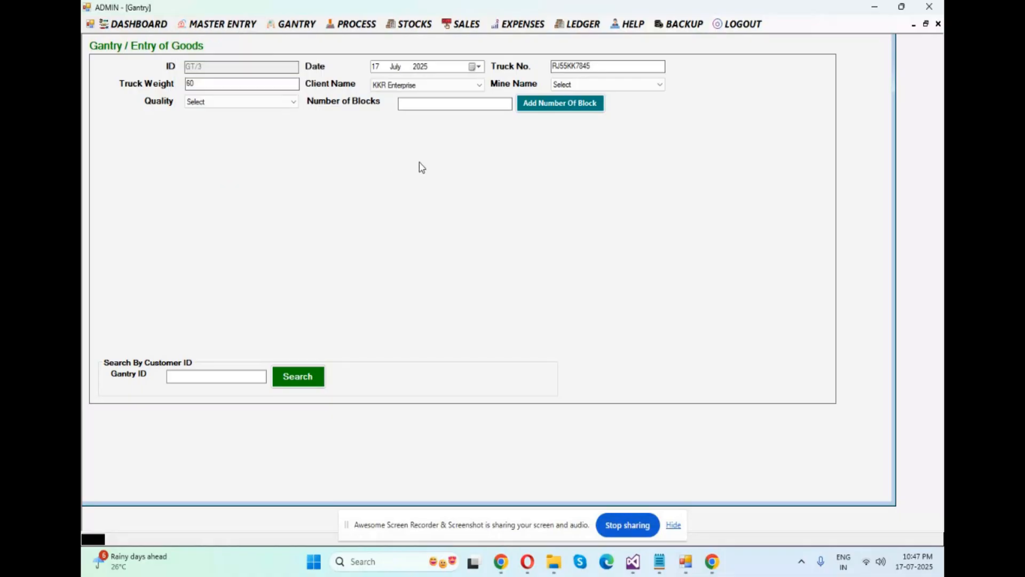
left_click(216, 24)
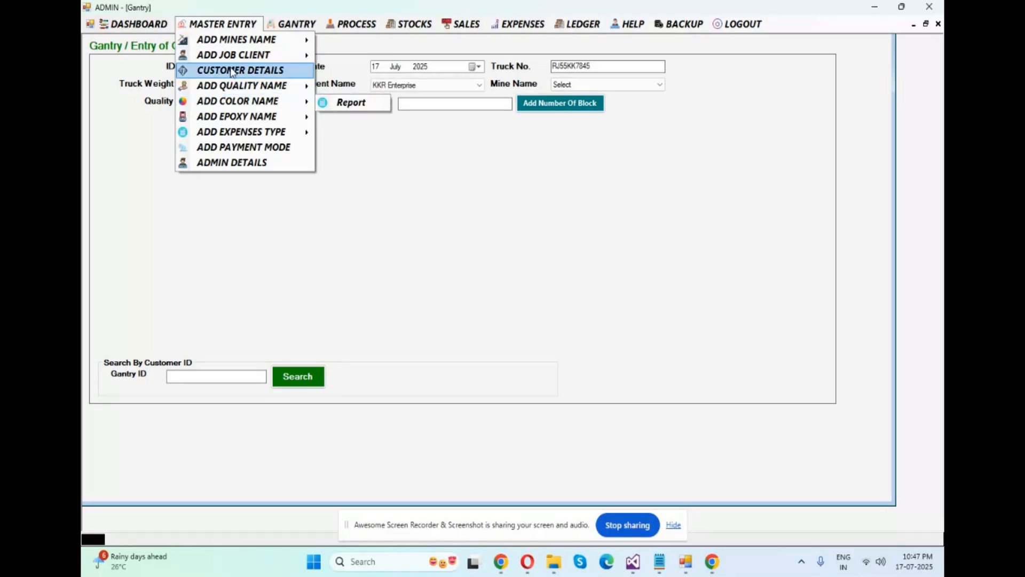
left_click(413, 171)
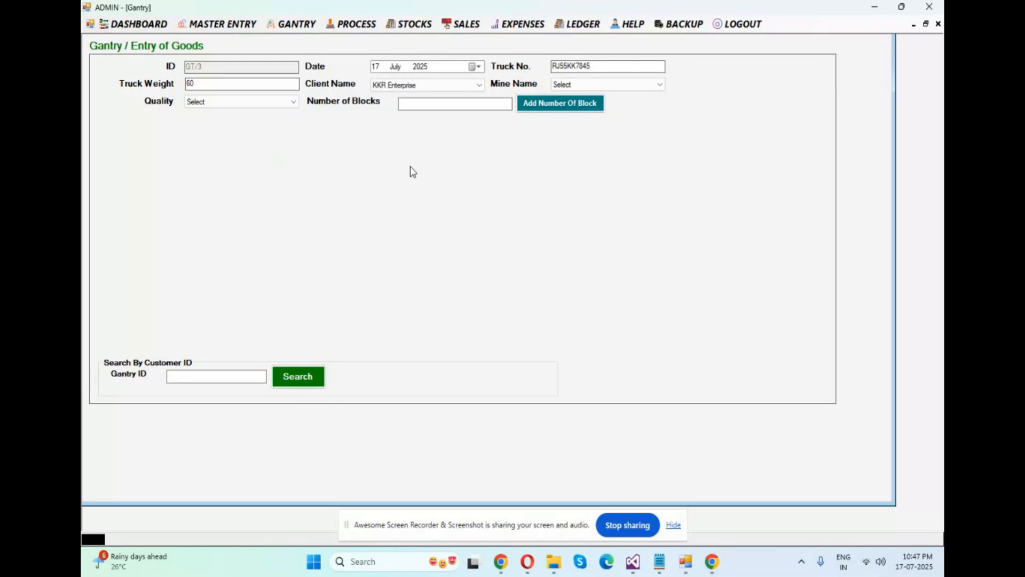
Choose KGF-2 as the mine name for the goods entry
left_click(594, 85)
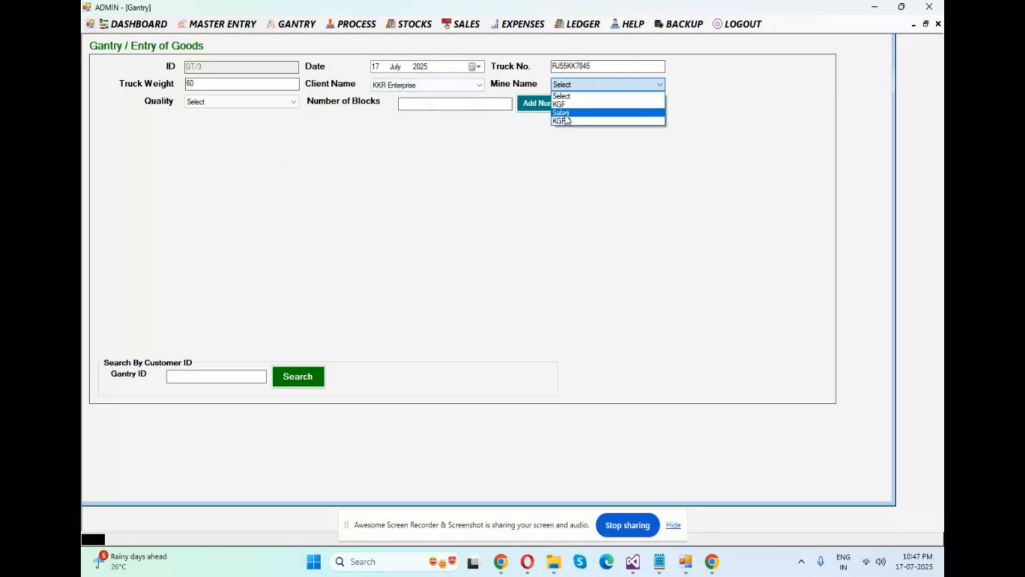
left_click(566, 122)
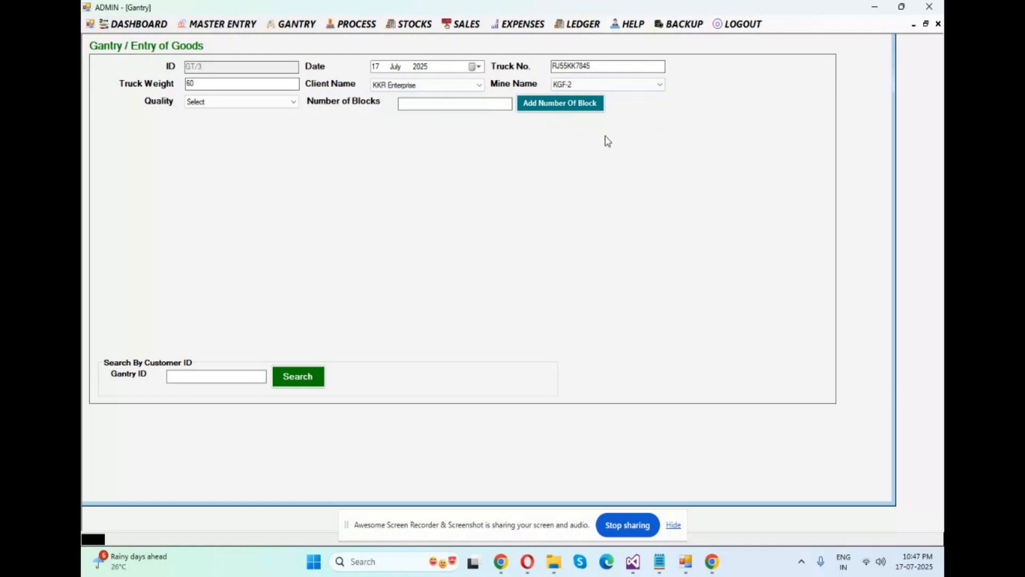
left_click(219, 103)
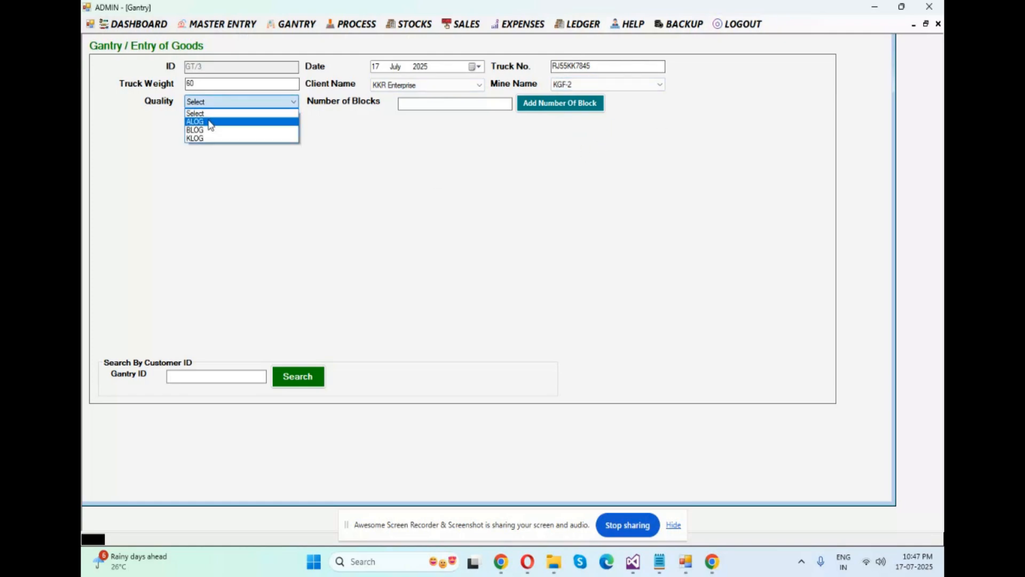
left_click(217, 26)
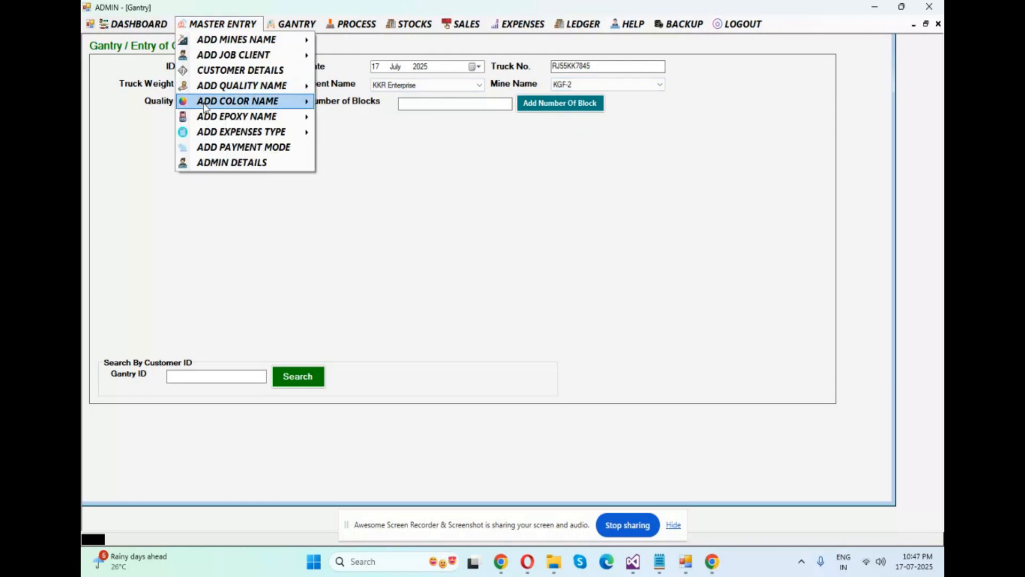
mouse_move(214, 86)
left_click(458, 163)
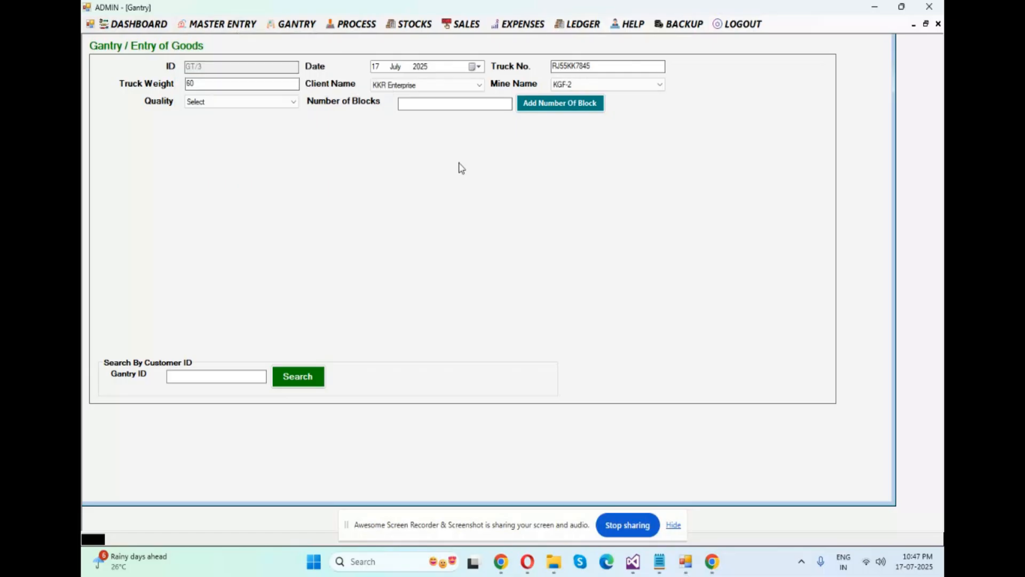
left_click(223, 105)
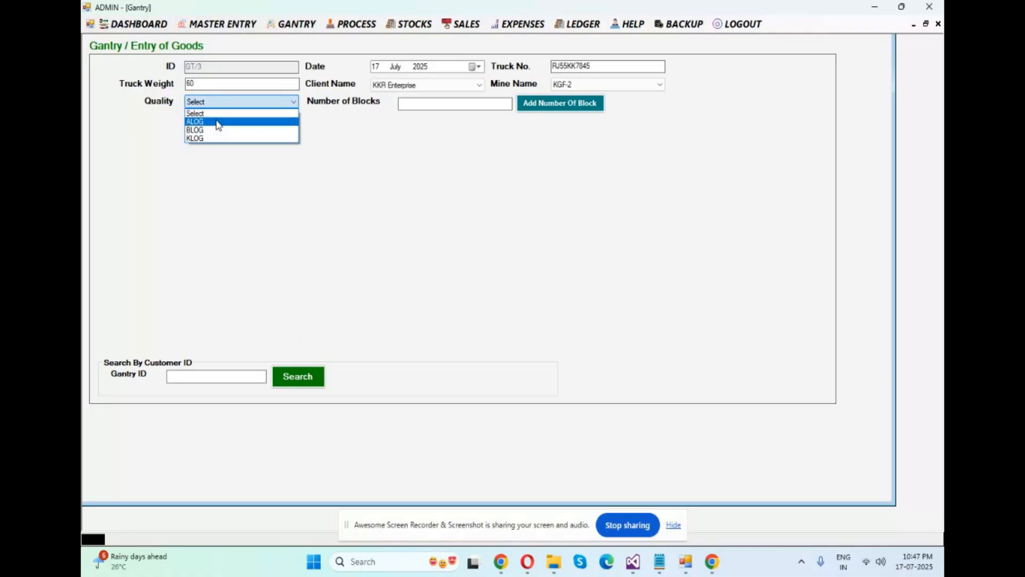
left_click(441, 150)
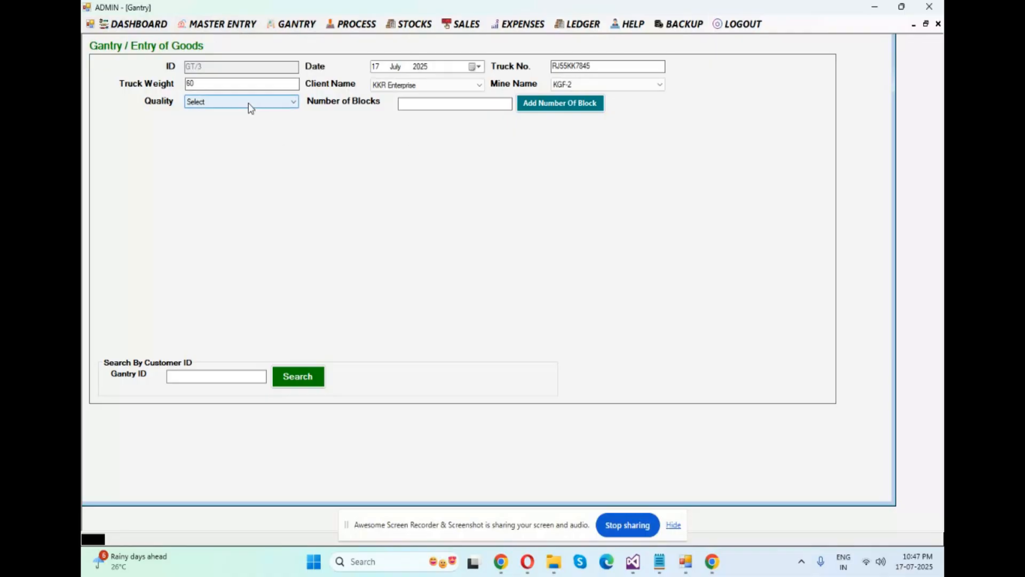
left_click(222, 24)
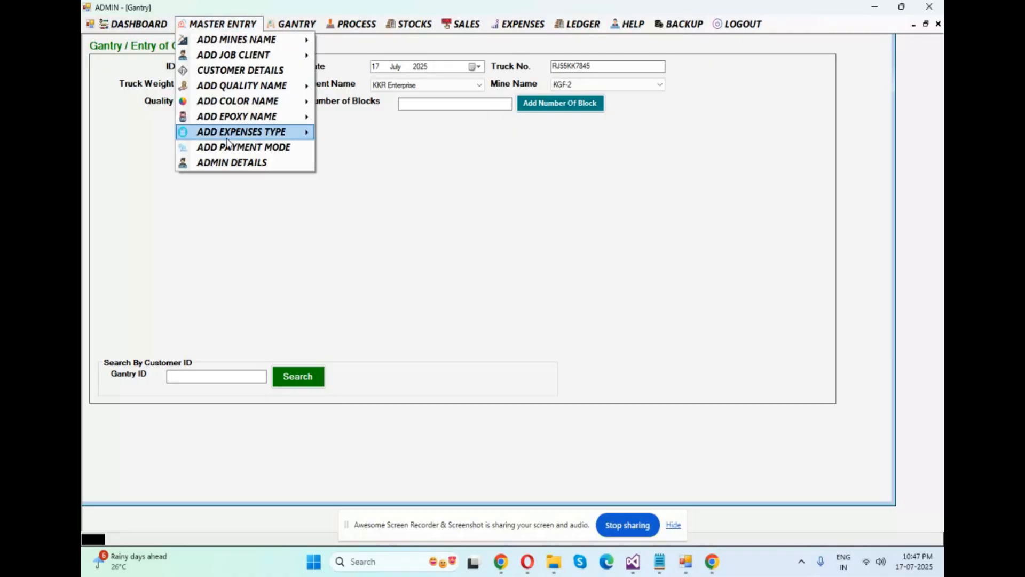
left_click(452, 179)
Set the quality to KLOG and generate block detail rows for 2 blocks
left_click(225, 104)
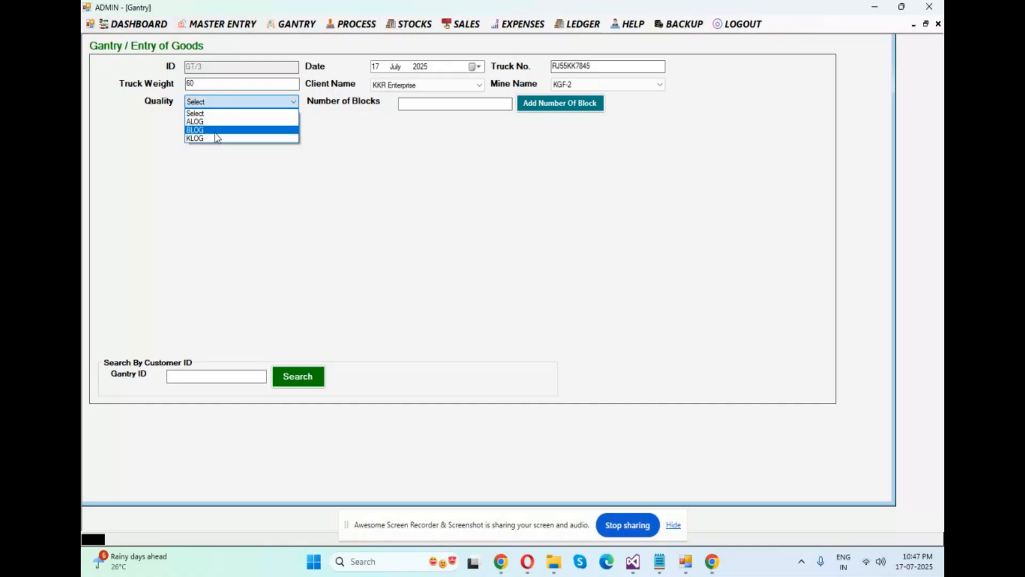
left_click(215, 138)
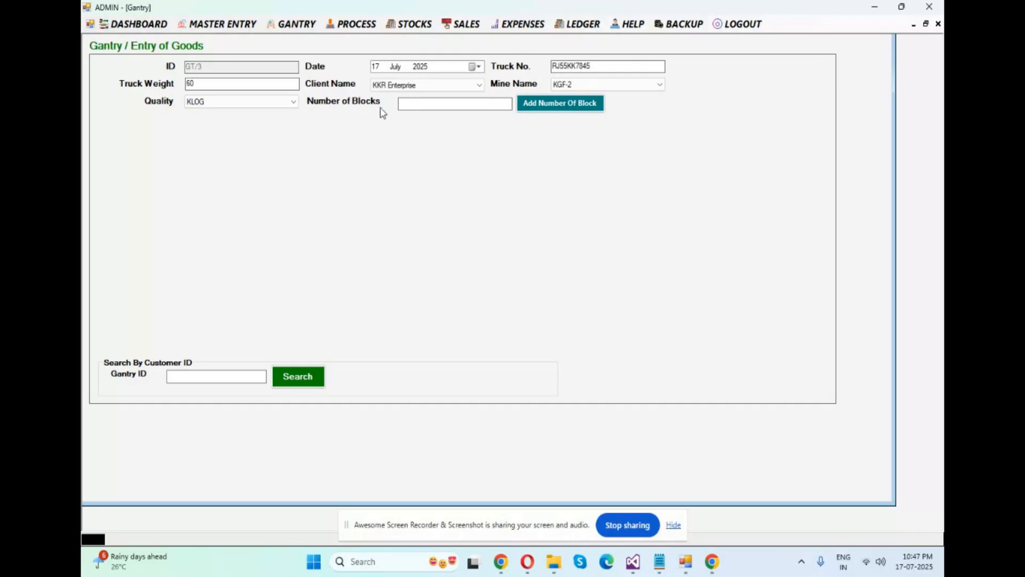
left_click(419, 104)
type("2")
left_click(543, 109)
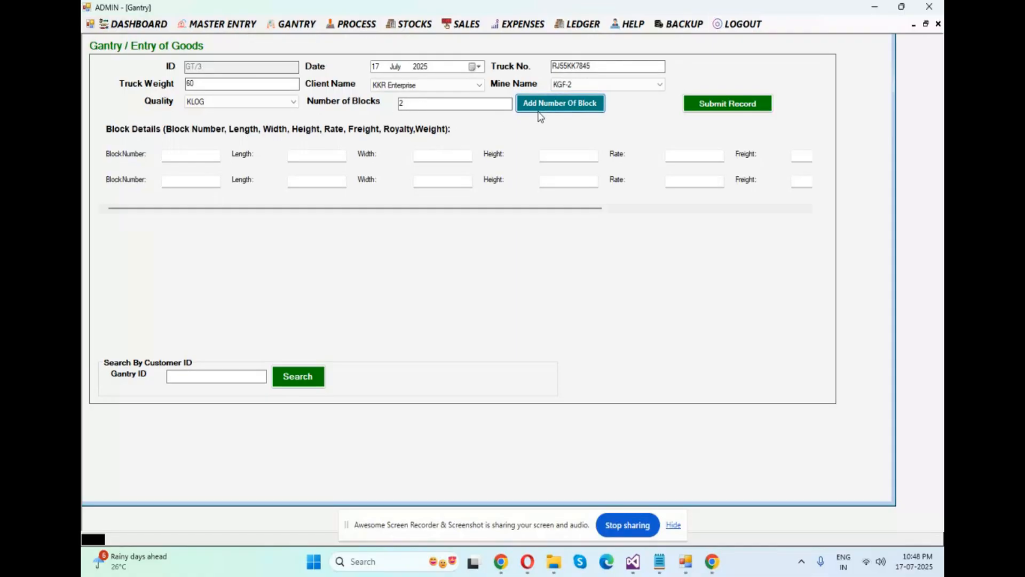
Fill in the first block row with block number 501, length 45, width 78 and height 78
left_click(190, 153)
type("501")
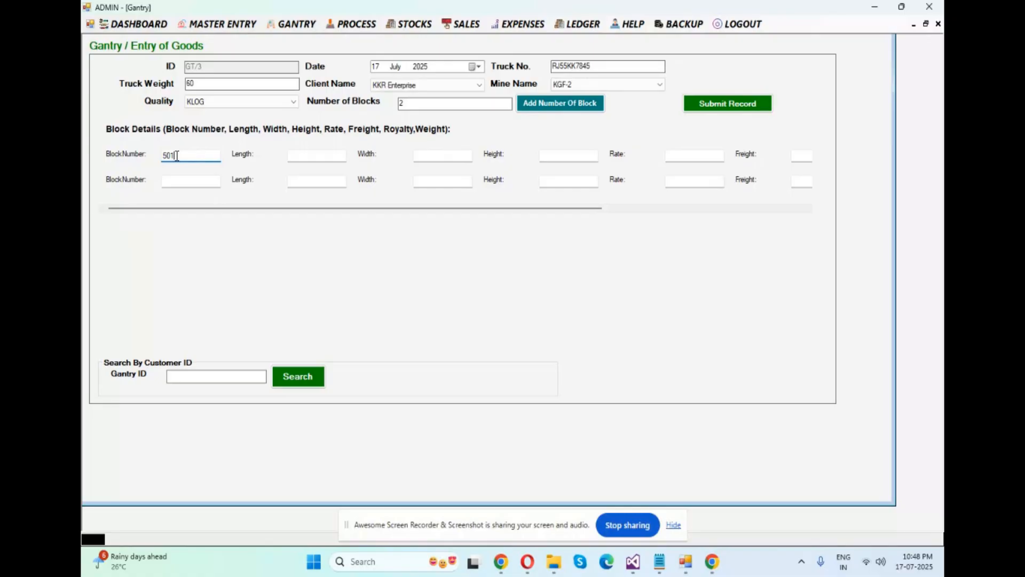
left_click(324, 158)
type("45")
left_click(427, 156)
type("78")
left_click(569, 155)
type("78")
Enter rate 55, freight 45 and royalty 45 for block 501
left_click_drag(546, 209, 644, 208)
left_click(537, 156)
type("55")
left_click(678, 160)
type("45")
left_click_drag(664, 209, 758, 209)
left_click(666, 153)
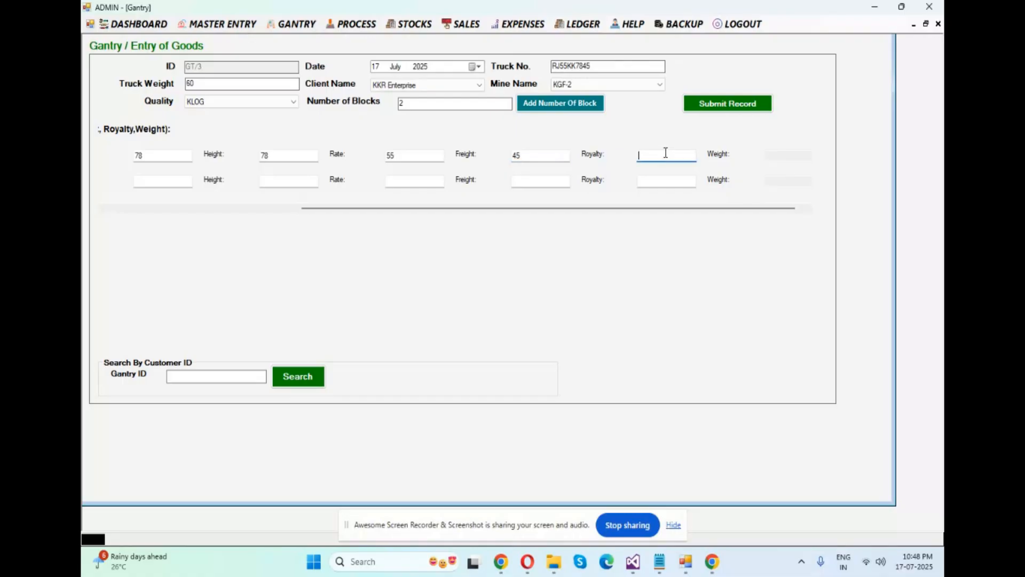
type("45")
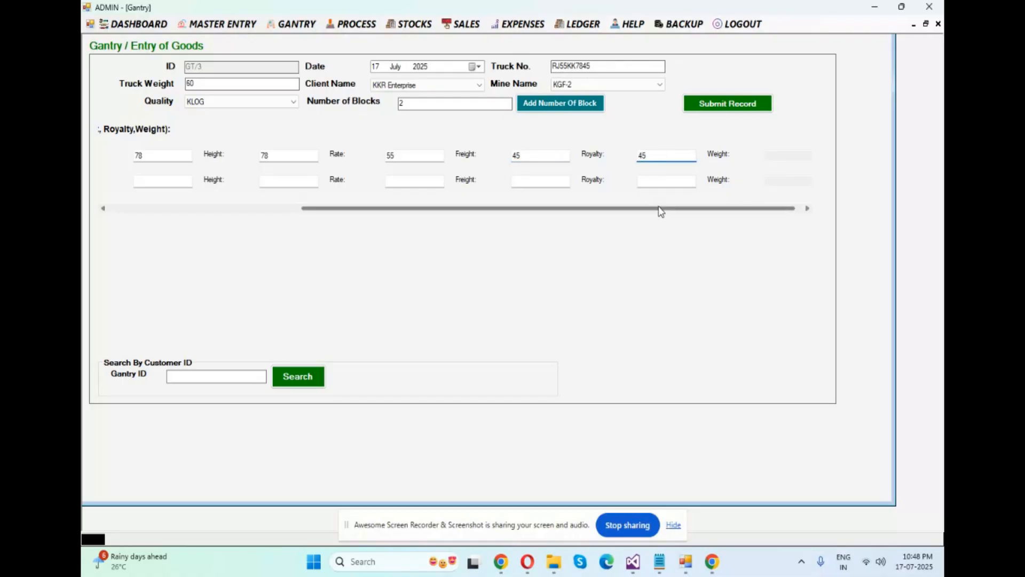
left_click_drag(659, 210, 700, 210)
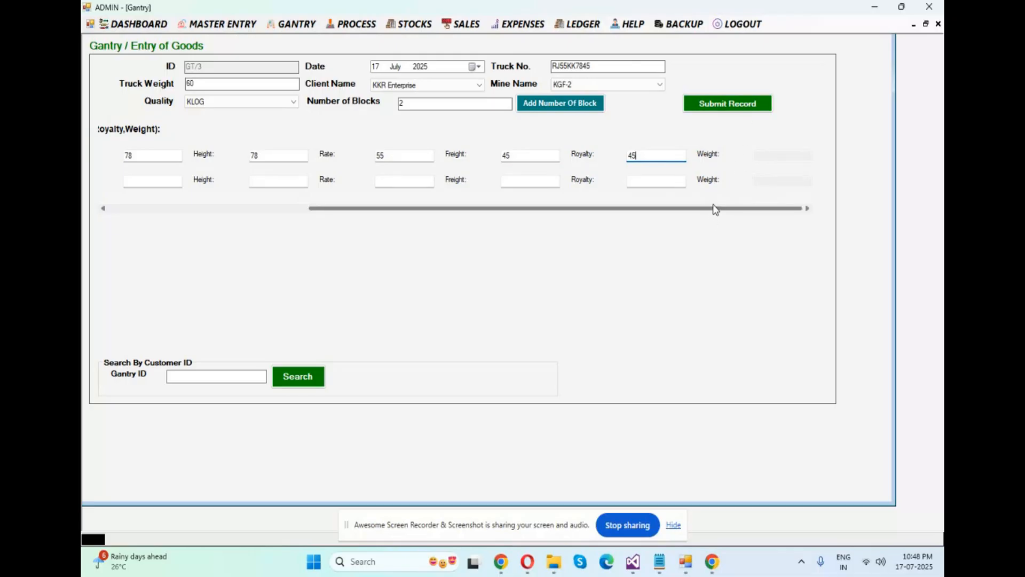
Fill in the second block row with block number 502, length 45, width 41 and height 75
left_click_drag(716, 209, 446, 220)
left_click(180, 178)
type("502")
left_click(324, 181)
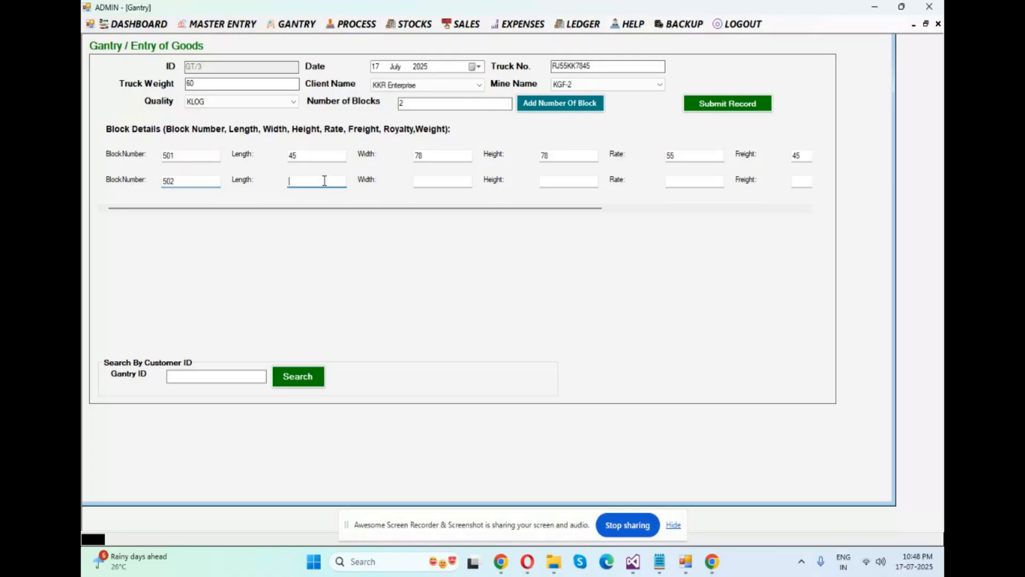
type("45")
left_click(431, 181)
type("41")
left_click(566, 181)
type("75")
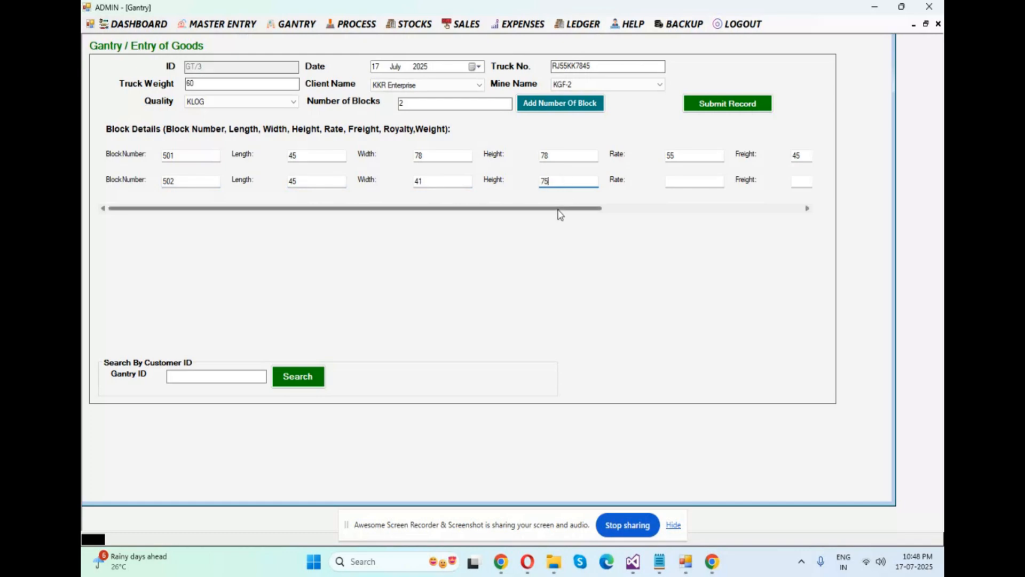
Enter rate 45, freight 98 and royalty 33 for block 502
left_click_drag(560, 214, 671, 220)
left_click(508, 177)
type("45")
left_click(630, 182)
type("98")
left_click(754, 180)
type("33")
Submit the gantry record for the two blocks and dismiss the message
left_click_drag(730, 207, 359, 223)
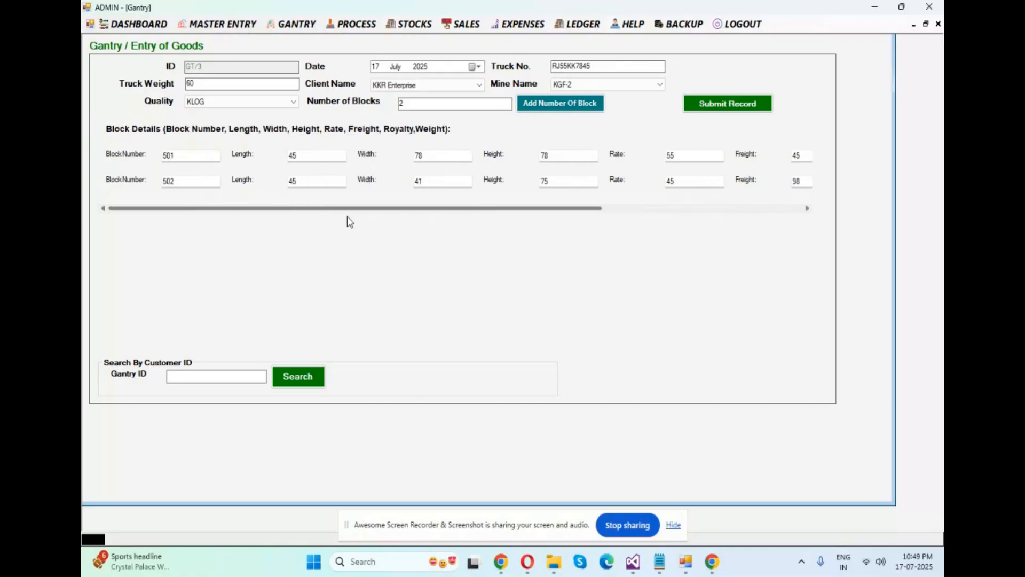
left_click(718, 107)
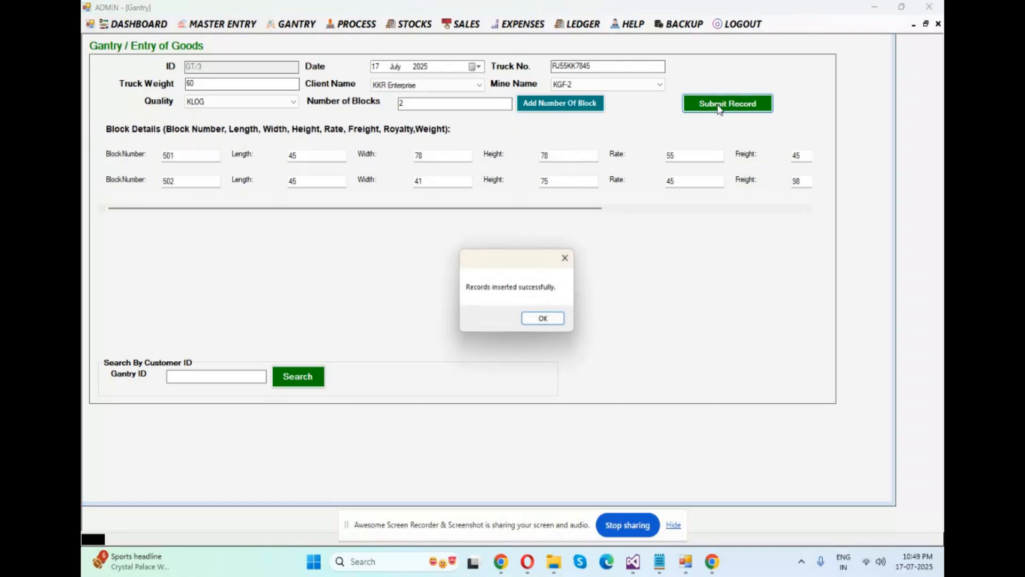
left_click(542, 320)
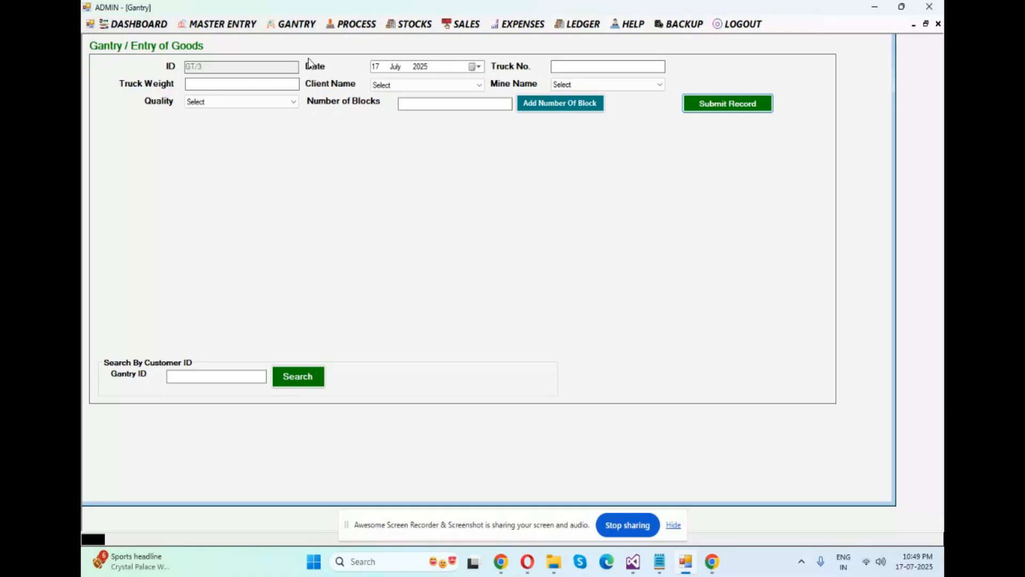
Start another gantry goods entry with truck number MP09KK7412 and truck weight 60
left_click(301, 24)
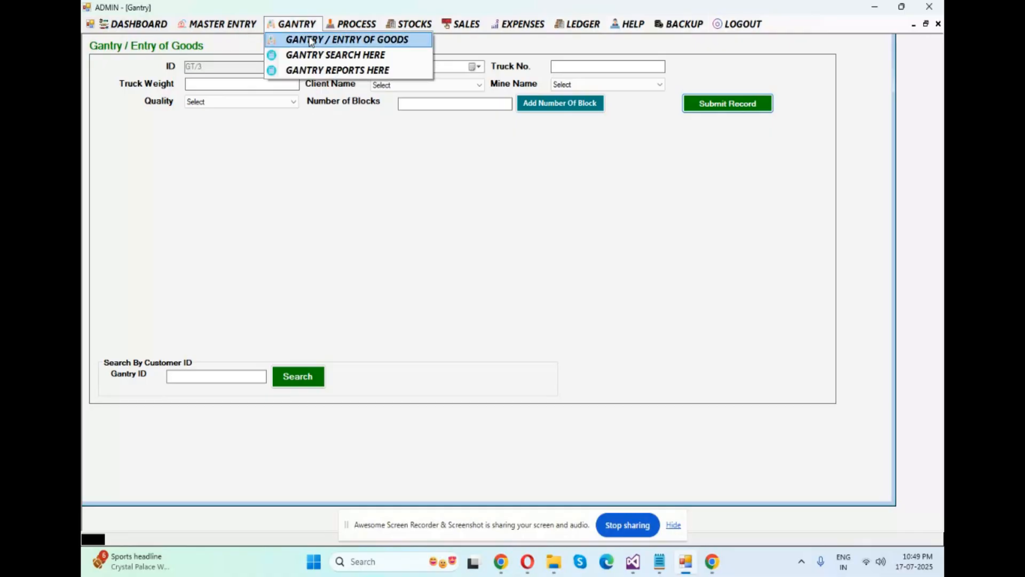
left_click(312, 42)
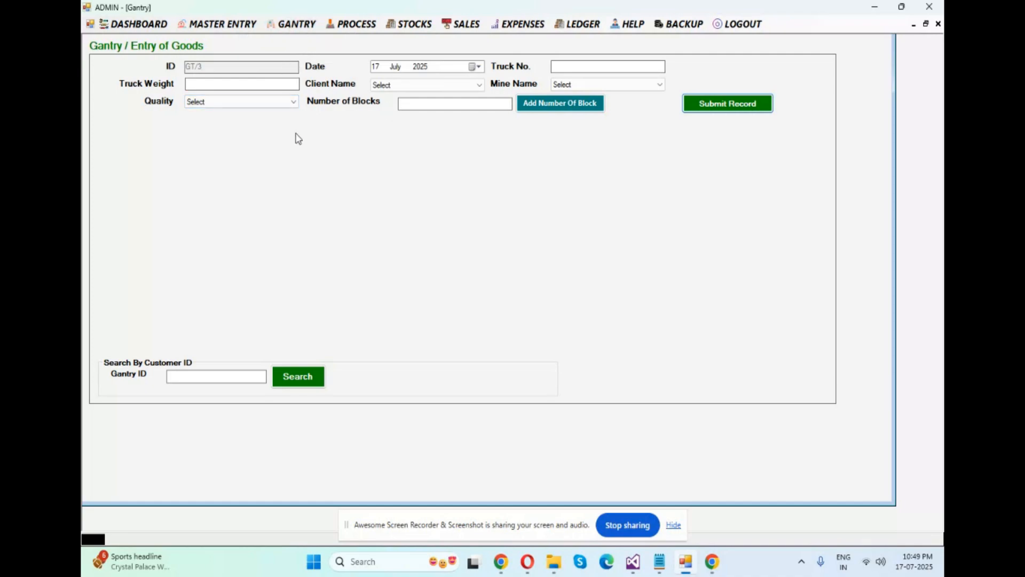
left_click(585, 62)
type("MP09KK7412")
type("60")
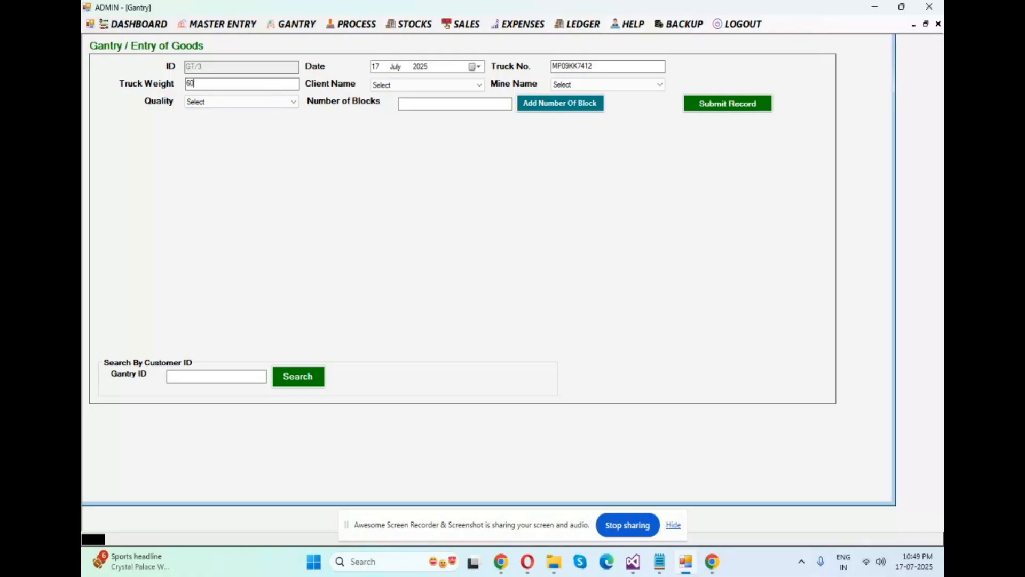
Select JK Enterprise as the client and KGF as the mine for the new goods entry
left_click(409, 85)
left_click(395, 104)
left_click(555, 88)
left_click(569, 102)
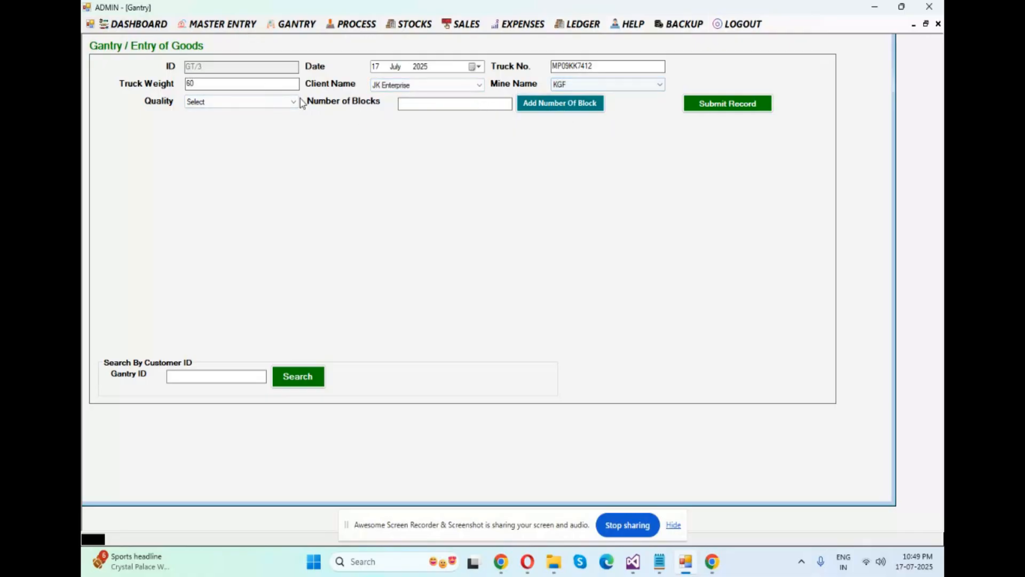
Set the quality to ALOG and add one block to the goods entry
left_click(242, 105)
left_click(213, 125)
left_click(453, 109)
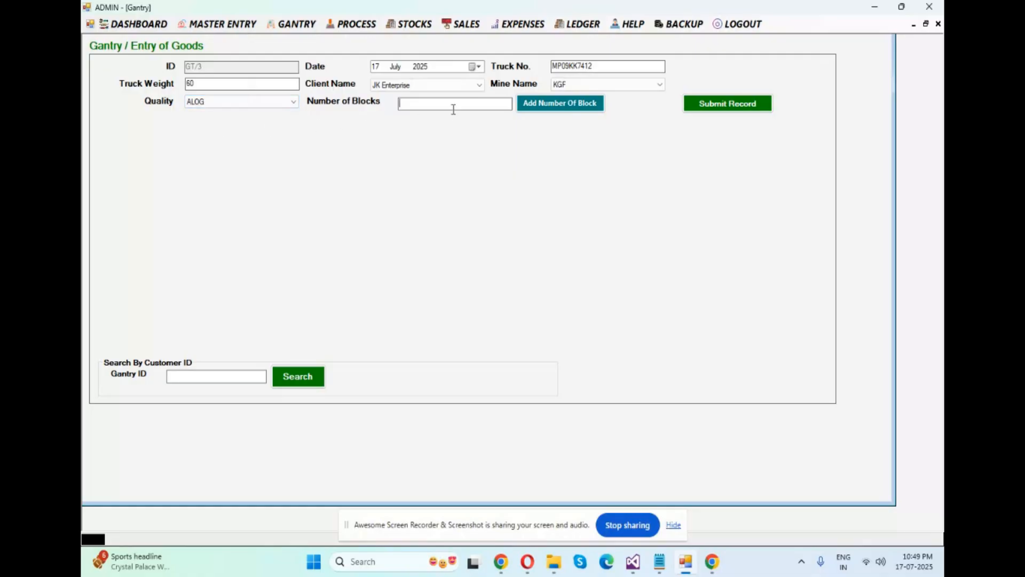
left_click(534, 106)
Enter block number 501 with length, width and height of 44 each
left_click(187, 155)
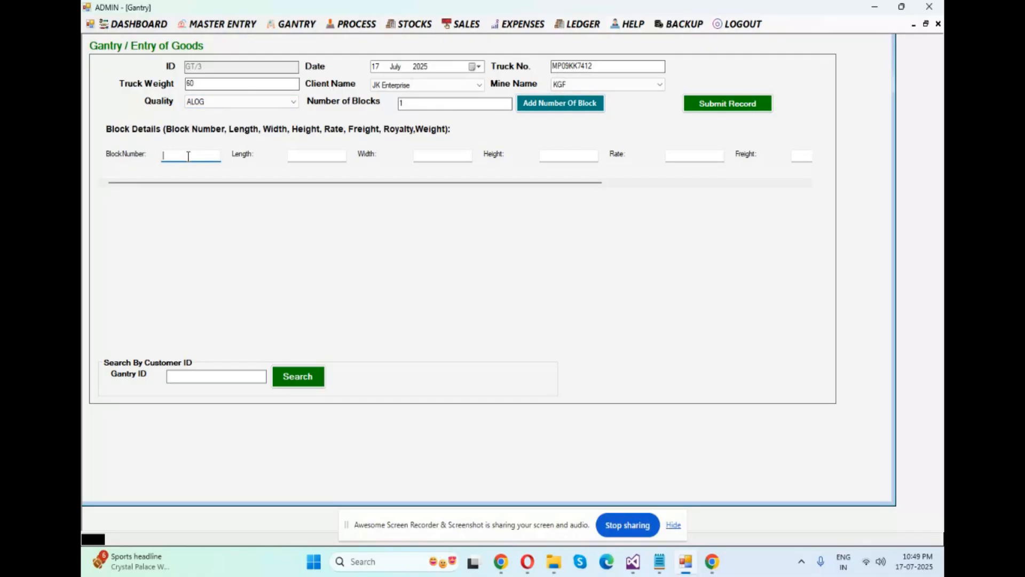
left_click(318, 159)
type("44")
left_click(432, 157)
type("44")
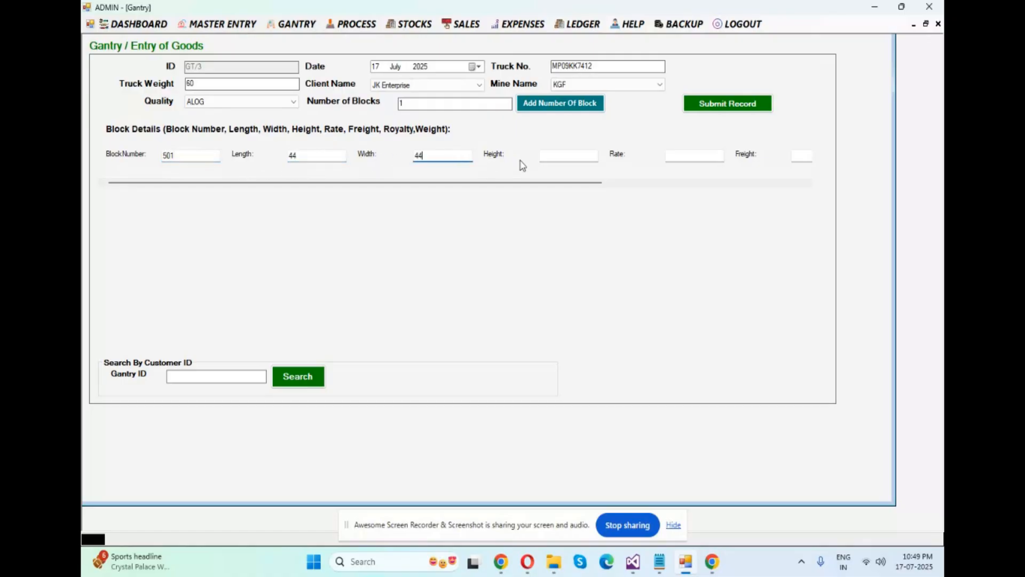
left_click(557, 157)
type("44")
Enter rate 44, freight 44 and royalty 44 for the block
left_click(695, 156)
type("44")
left_click_drag(593, 185, 735, 185)
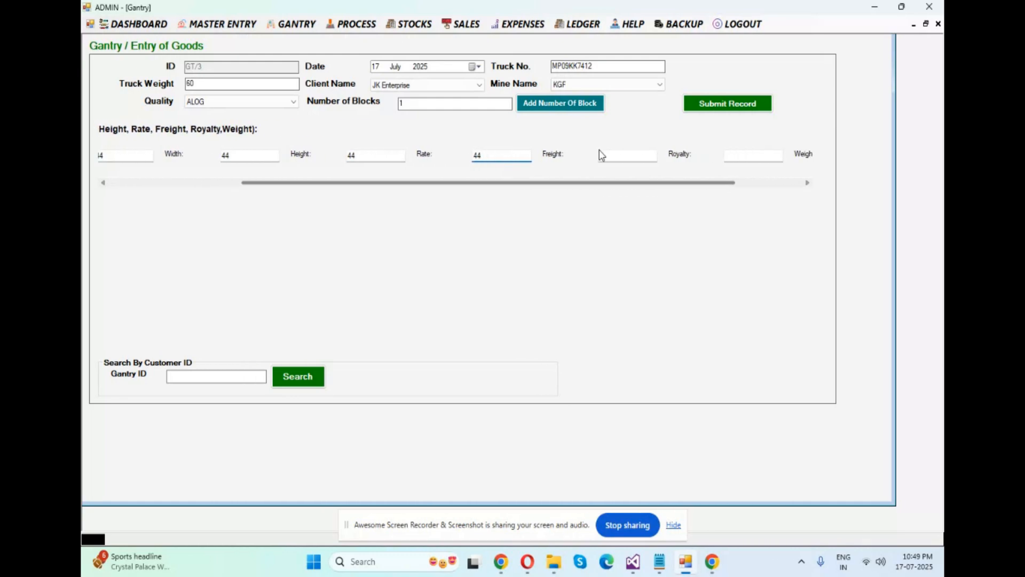
left_click(612, 154)
type("44")
left_click(745, 155)
type("44")
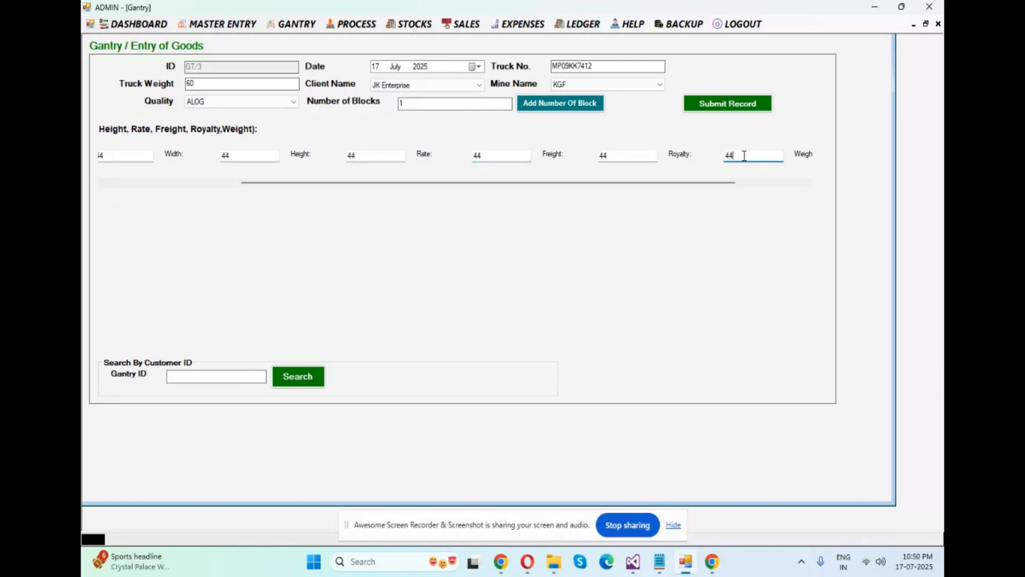
Try to submit the gantry record with the already used block number 501 and dismiss the message
left_click_drag(710, 187, 430, 194)
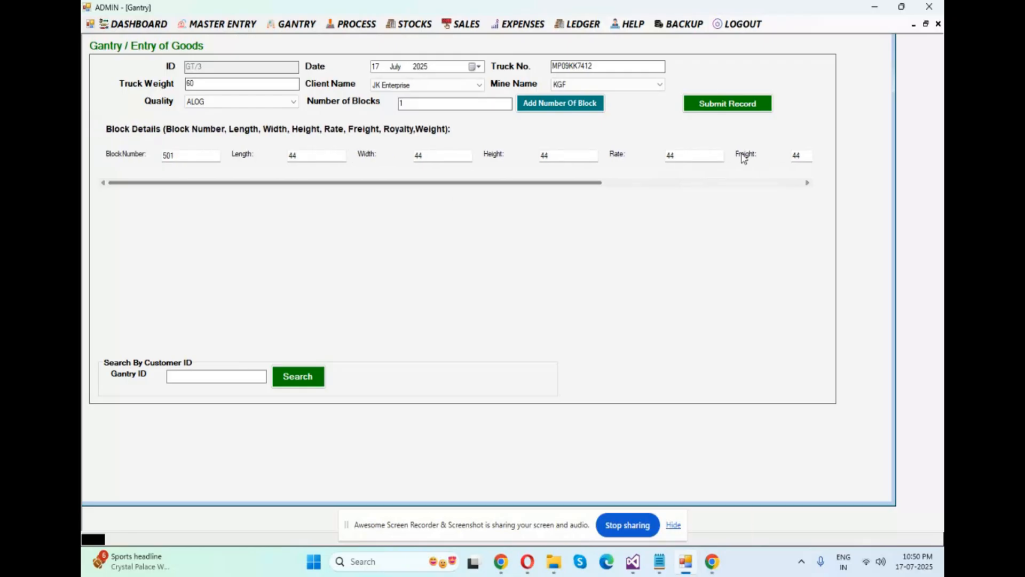
left_click(747, 111)
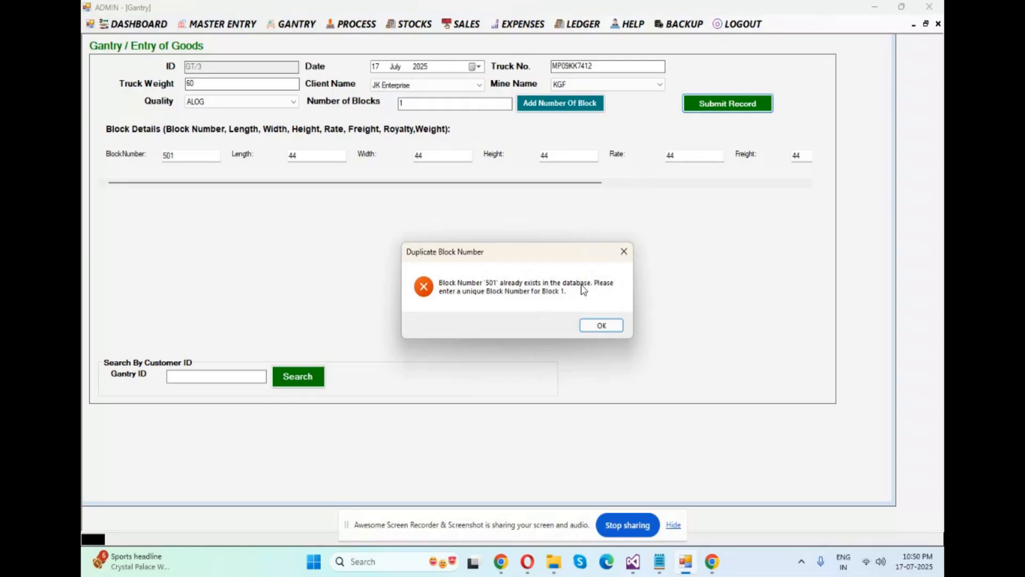
left_click(603, 326)
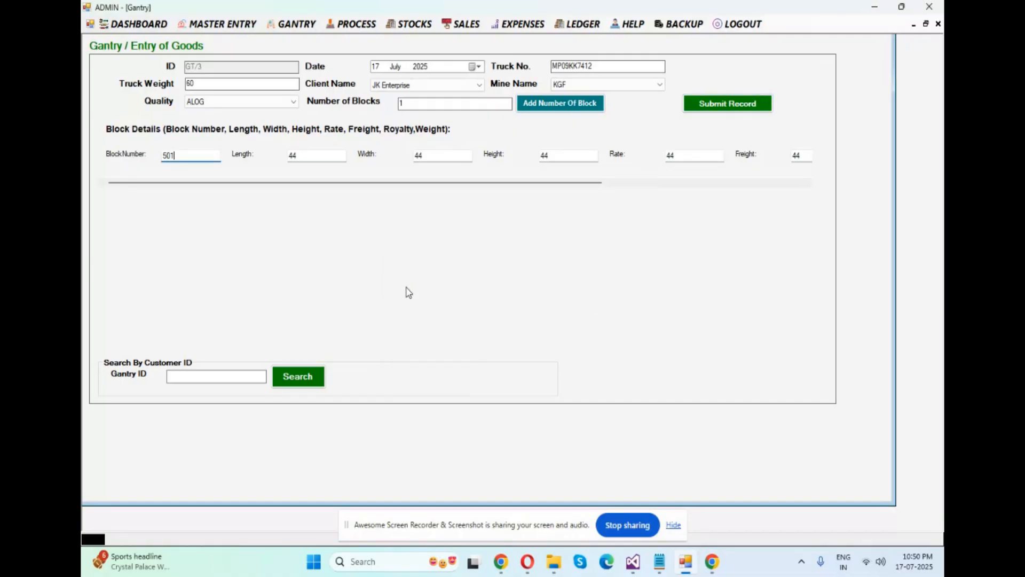
Open the gantry entry search and search by date with 17 July 2025 as both start and end
left_click(294, 24)
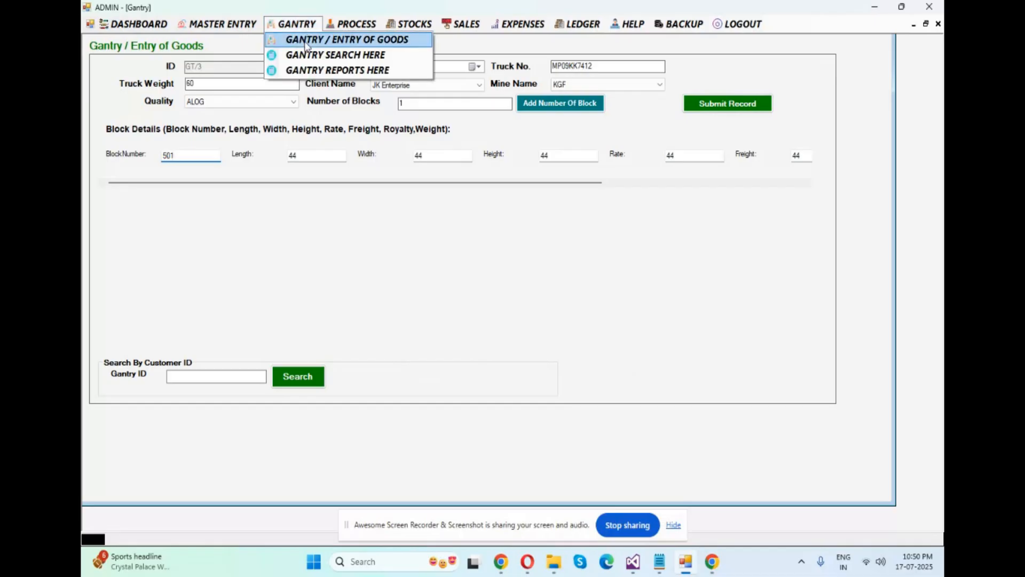
left_click(310, 56)
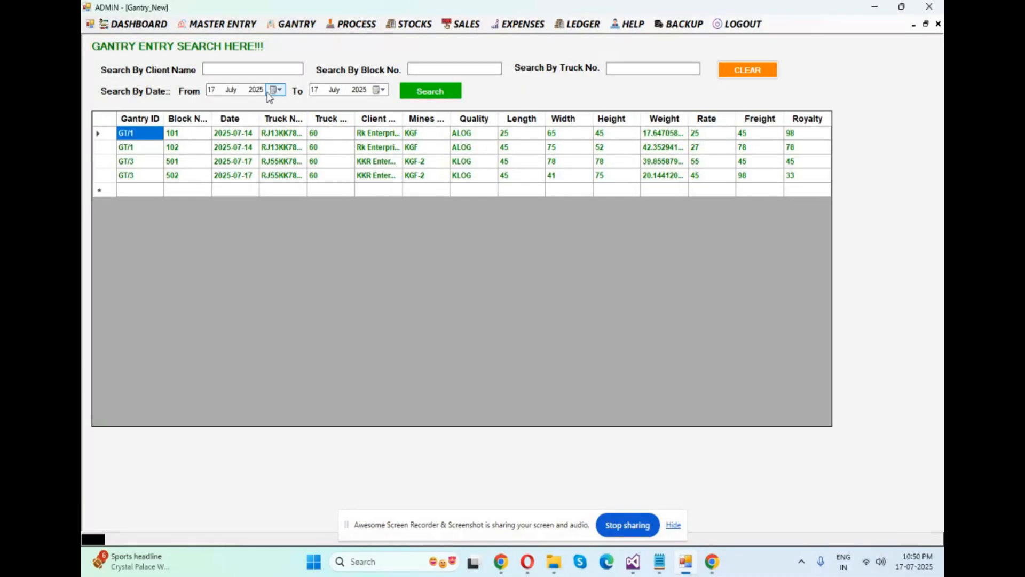
left_click(427, 96)
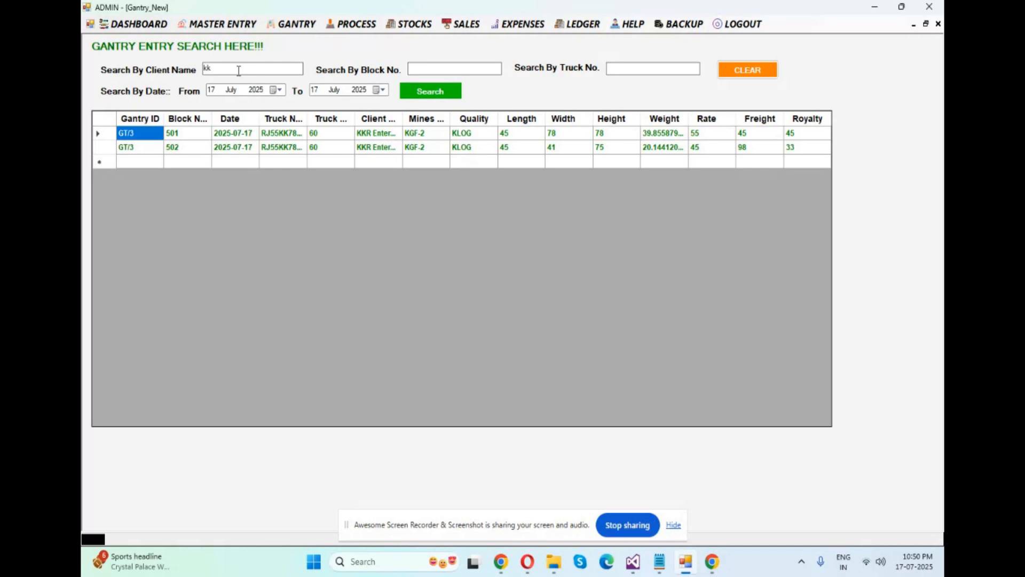
Filter the gantry entries by client name rk, then by block number 501 instead, and clear the search
key("BackSpace")
key("BackSpace")
type("rk")
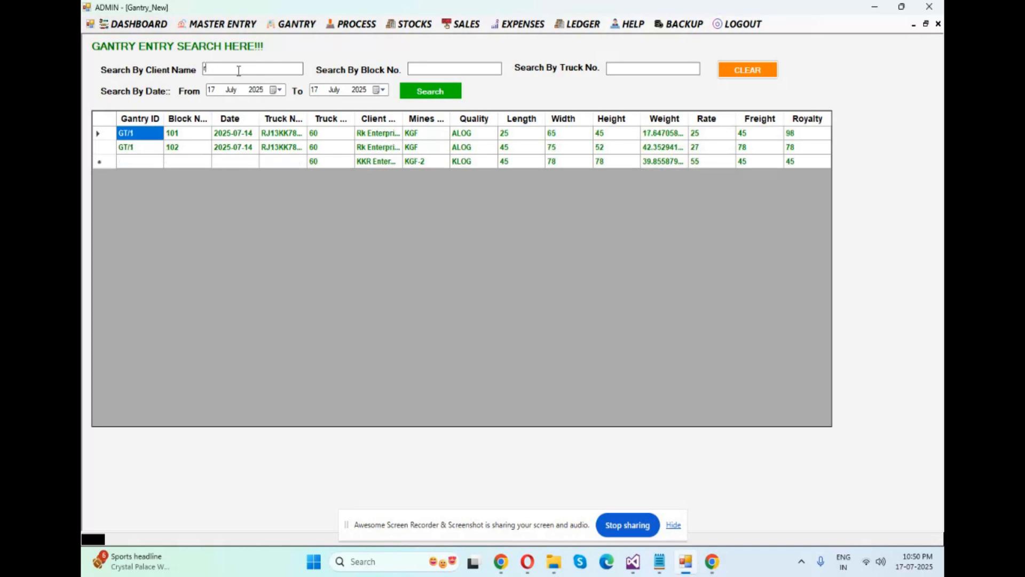
key("BackSpace")
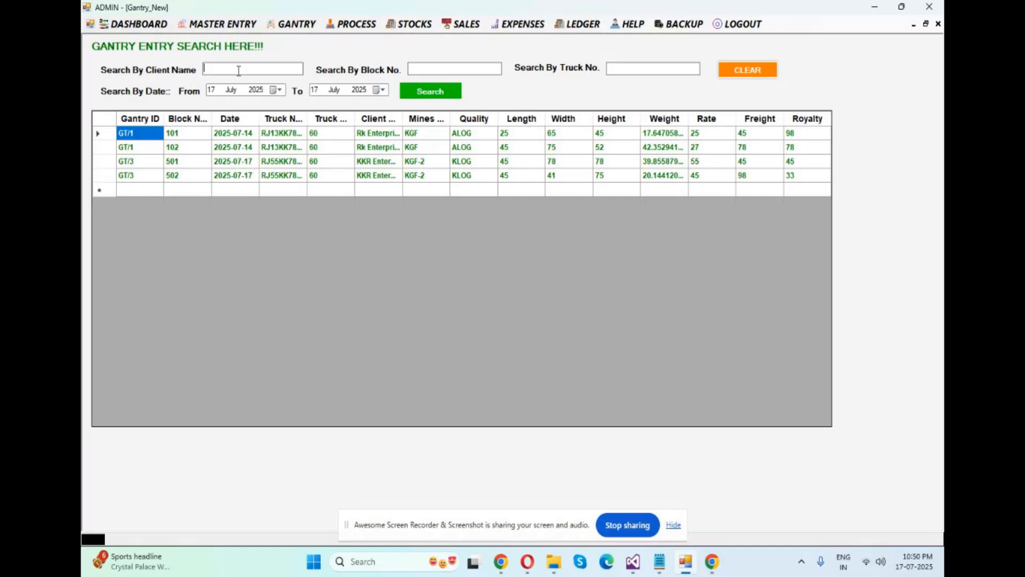
type("501")
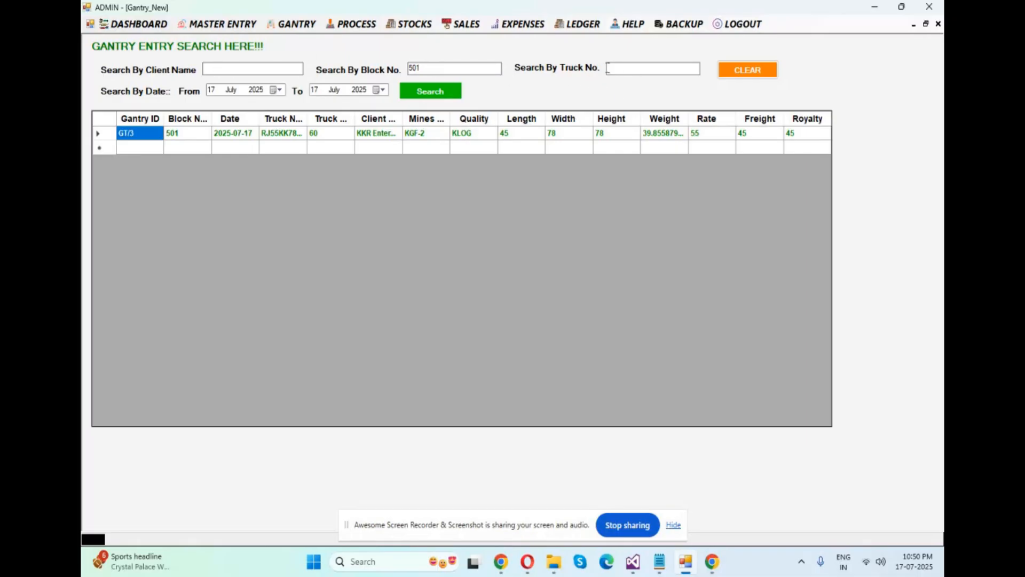
left_click(747, 70)
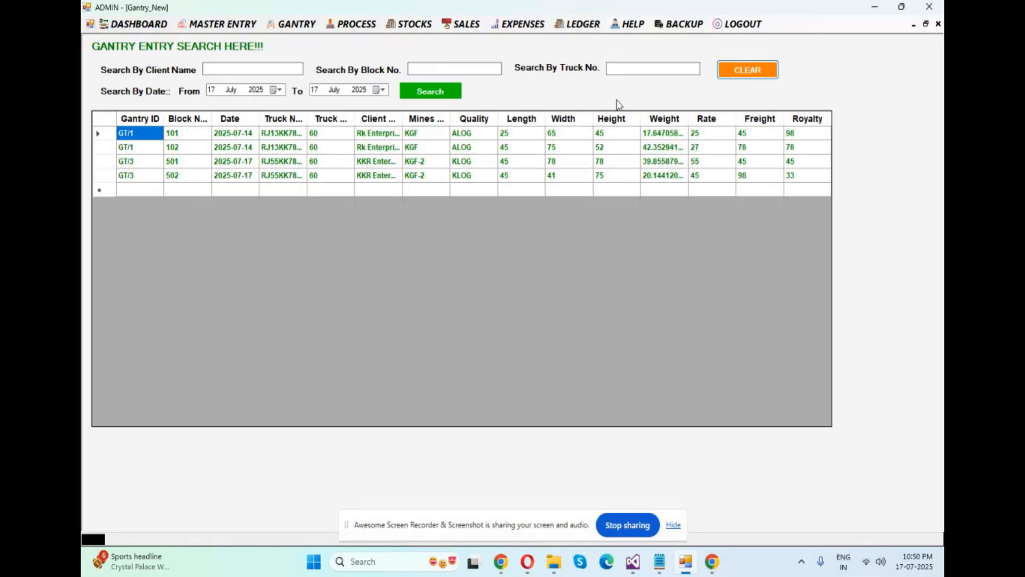
Open the gantry reports and generate the date-wise report with 17 July 2025 as both start and end
left_click(296, 23)
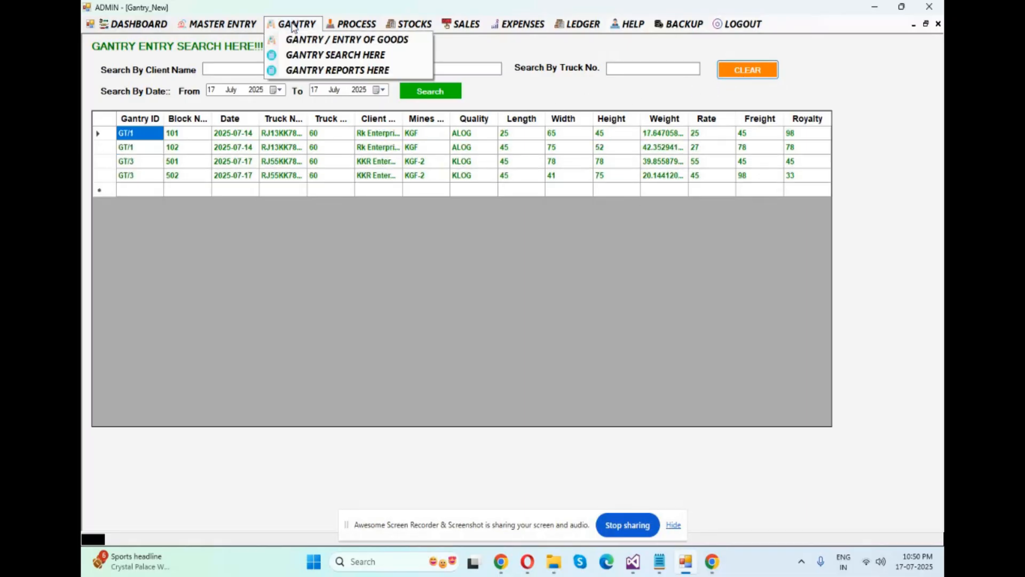
left_click(309, 73)
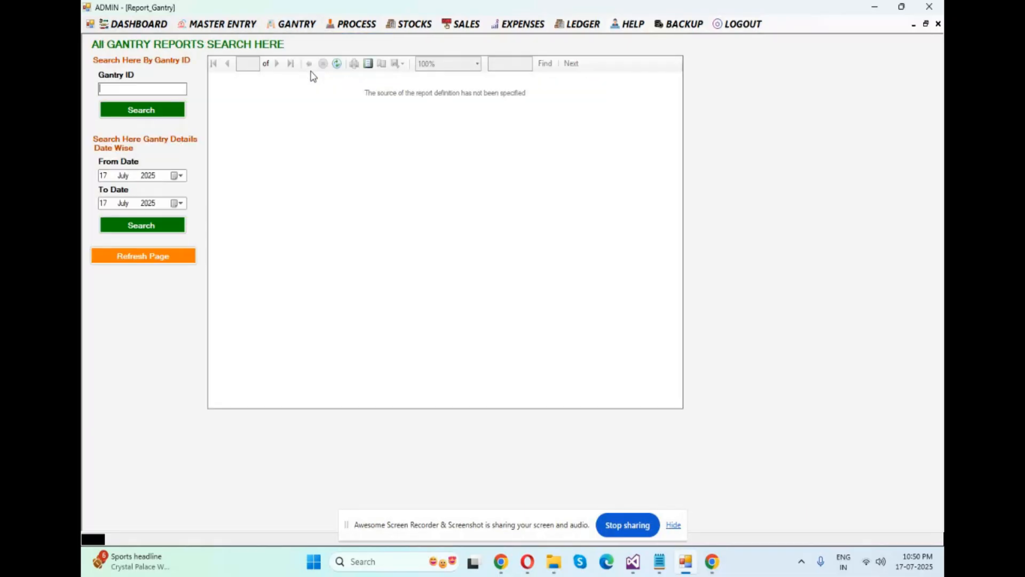
left_click(151, 230)
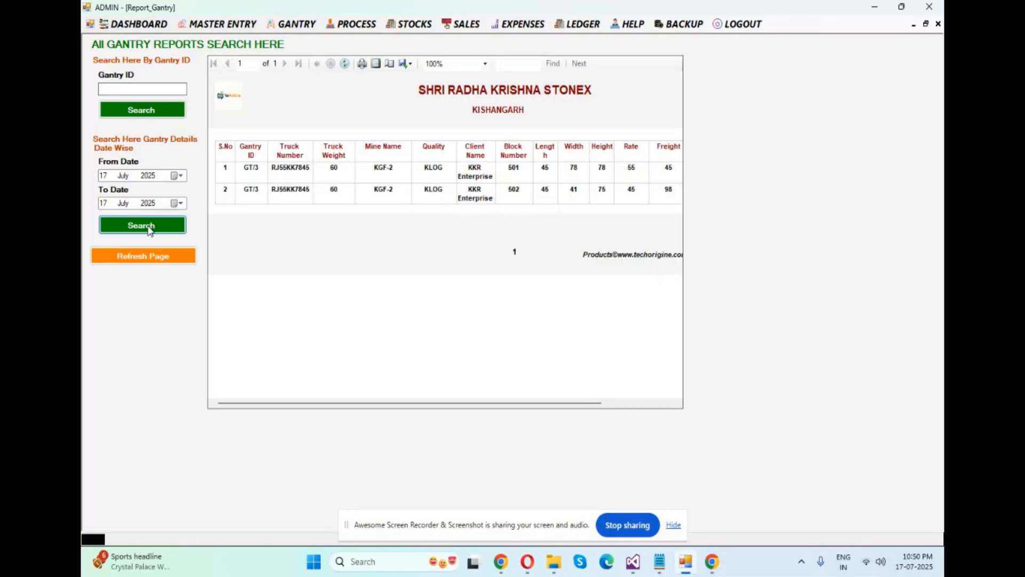
left_click_drag(470, 406, 442, 393)
left_click(255, 197)
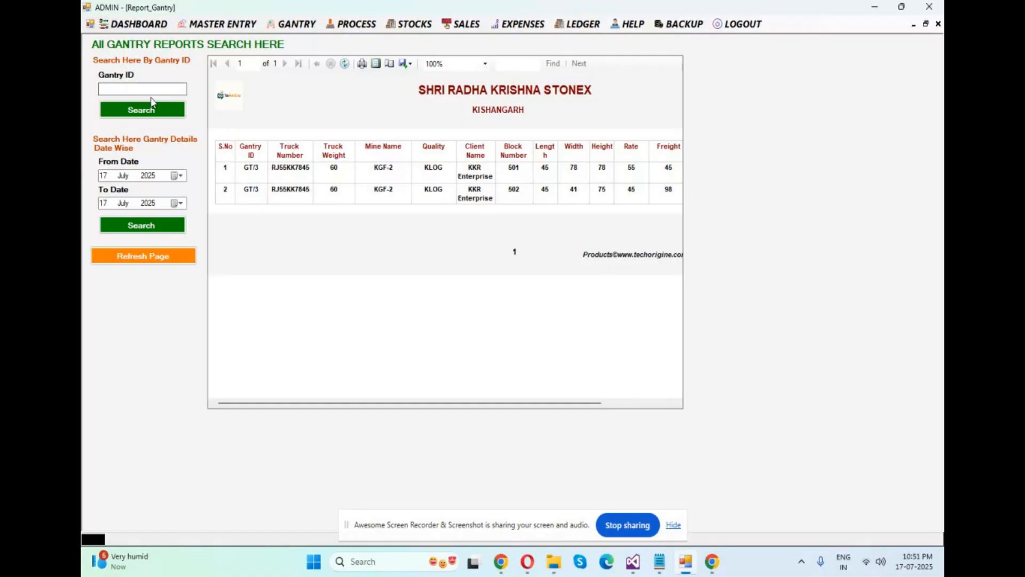
Generate the gantry report for gantry ID GT/3 and examine all its columns through royalty
type("GT/3")
left_click(141, 109)
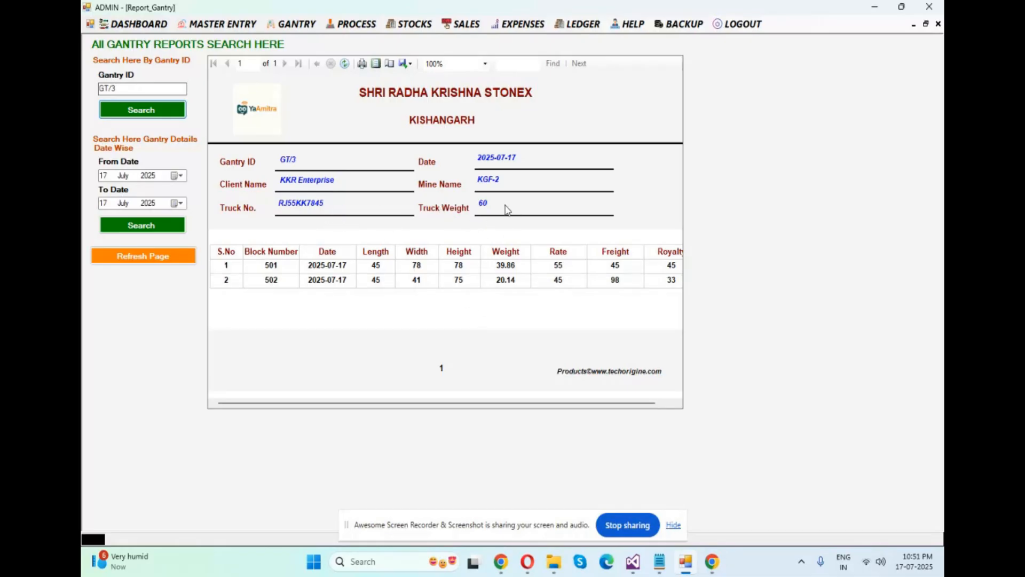
left_click_drag(448, 403, 607, 407)
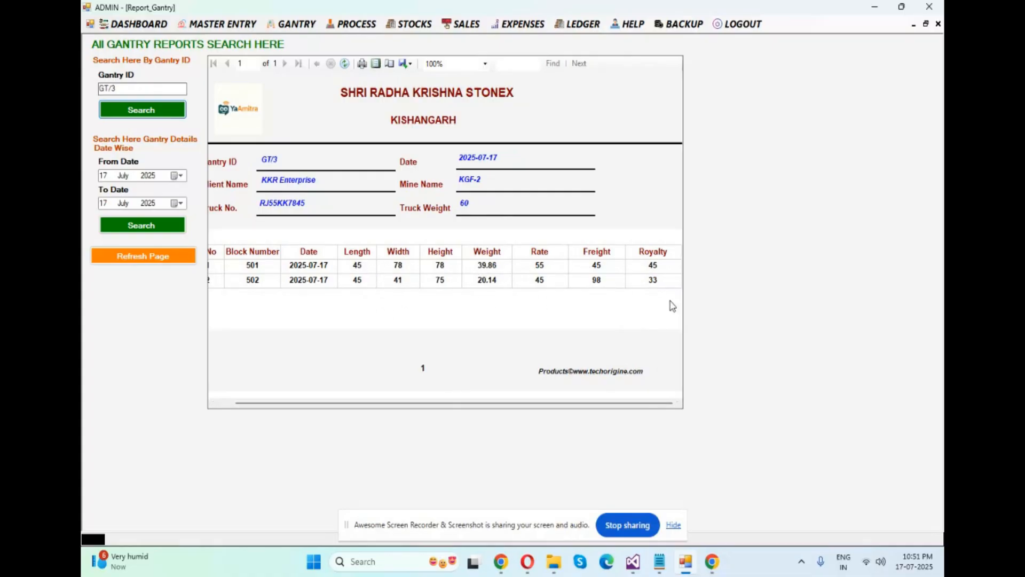
left_click_drag(491, 405, 389, 412)
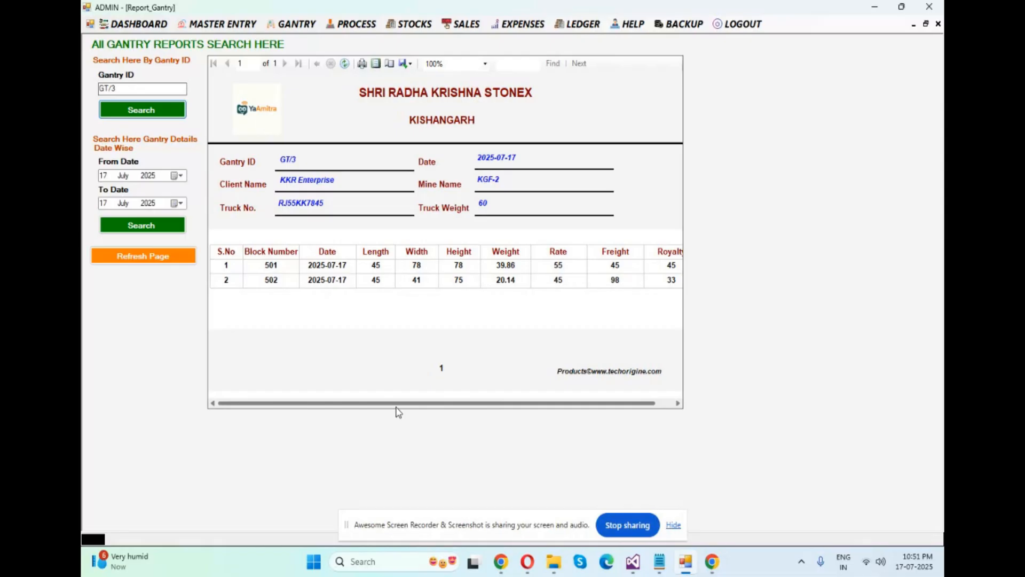
left_click(297, 24)
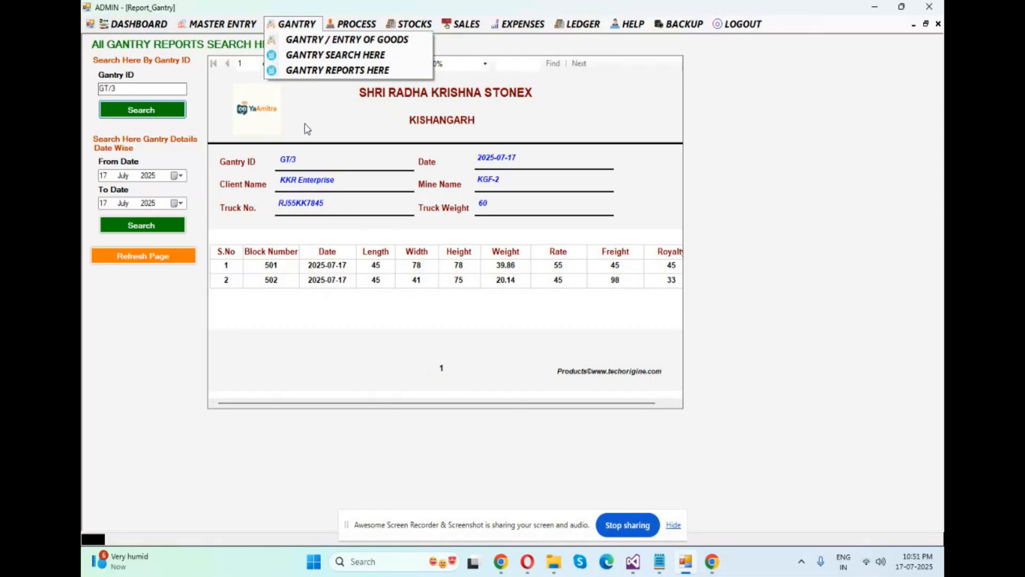
left_click(740, 146)
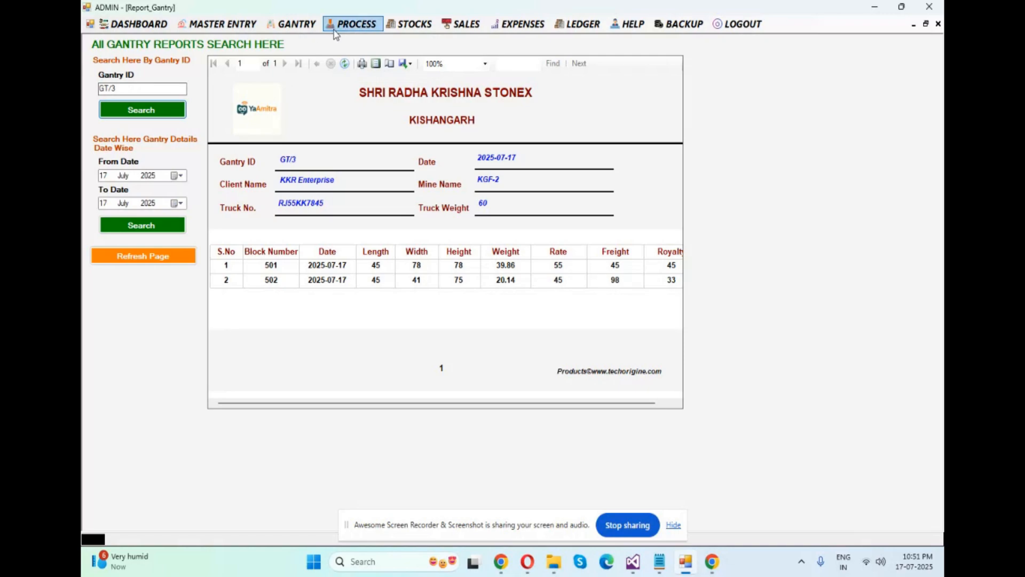